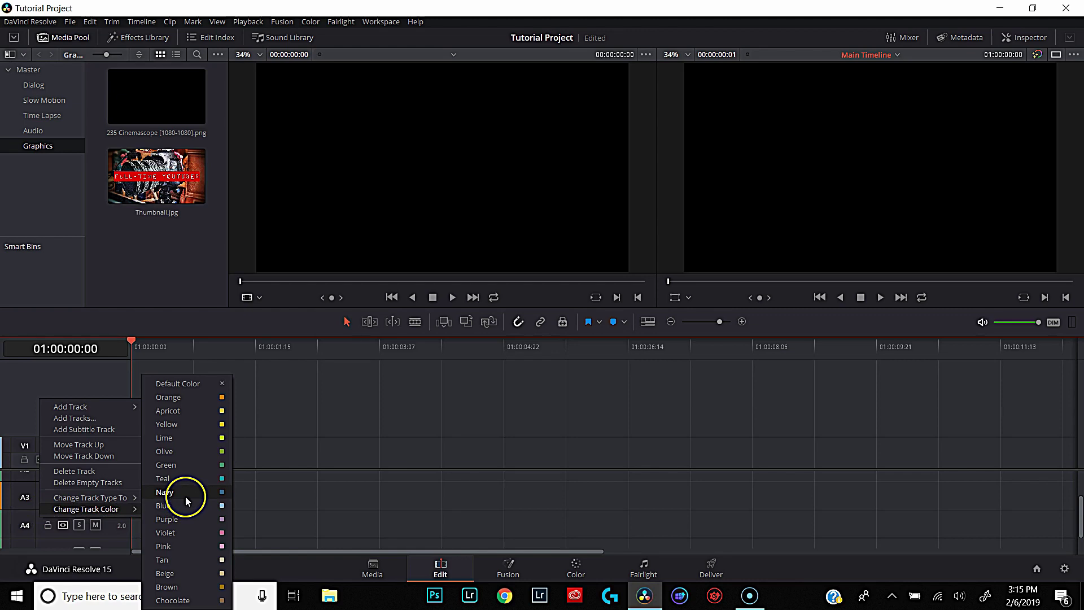
# Step: Change the track color of audio track A5 to Purple
pyautogui.scroll(-1, 51, 519)
pyautogui.rightClick(43, 527)
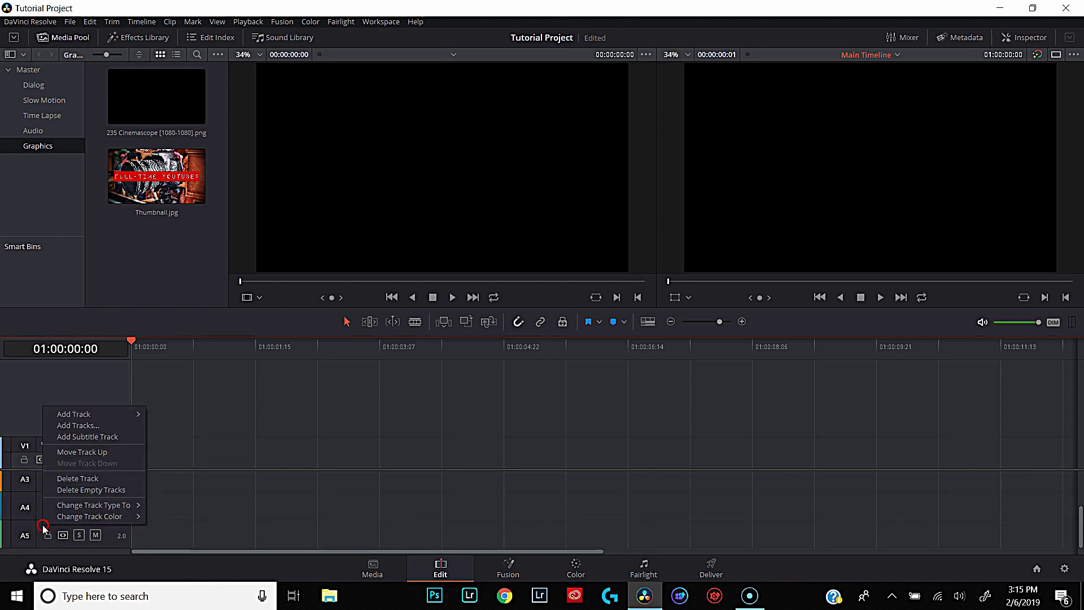
pyautogui.moveTo(61, 519)
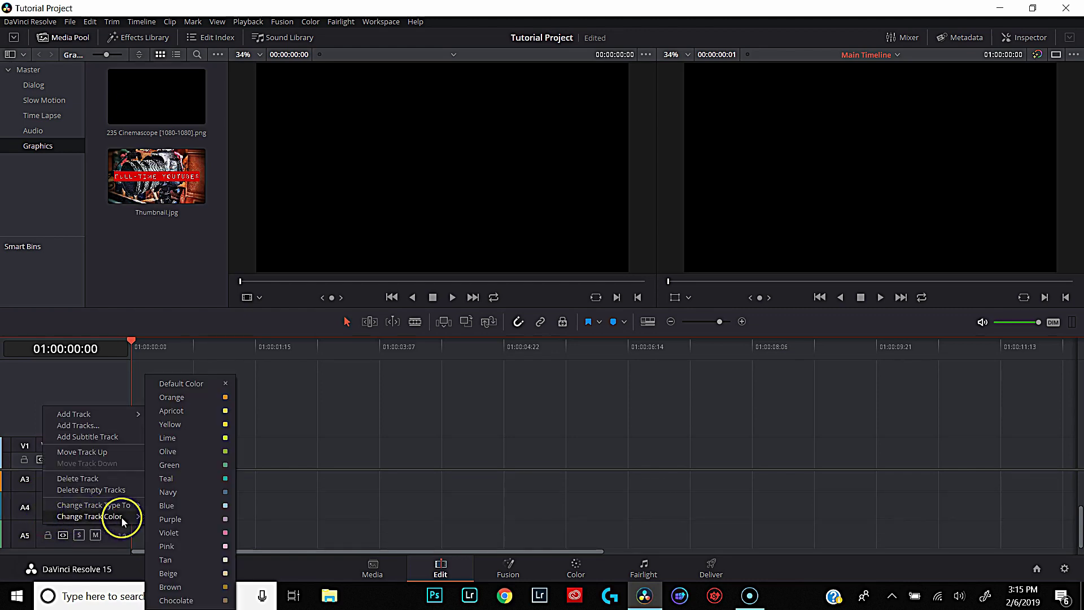
pyautogui.click(204, 517)
# Step: Add two more video tracks, Video 2 and Video 3, above Video 1
pyautogui.rightClick(69, 429)
pyautogui.click(95, 438)
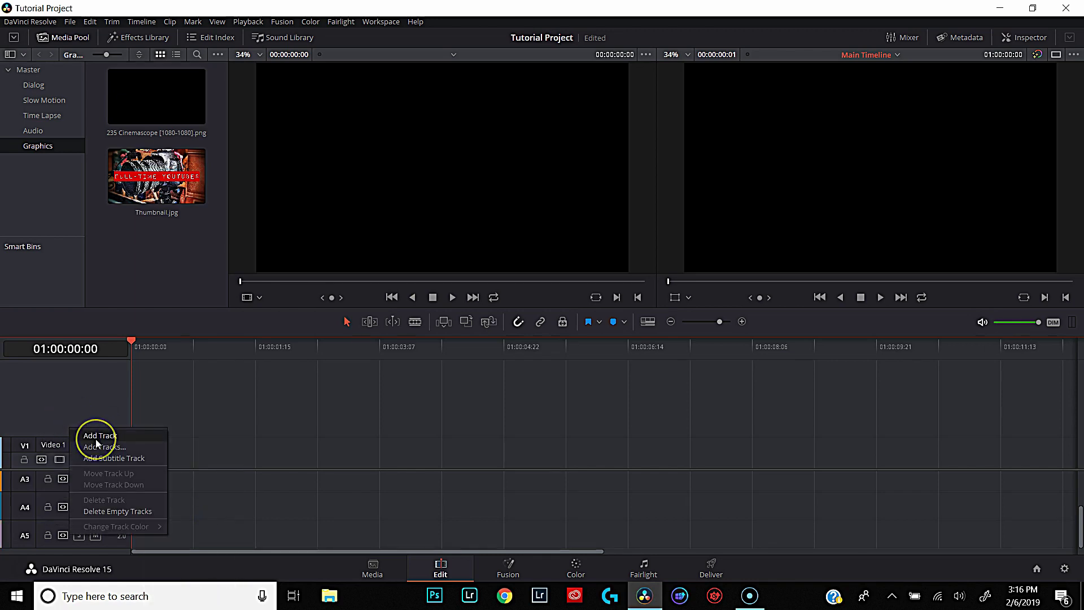
pyautogui.click(97, 443)
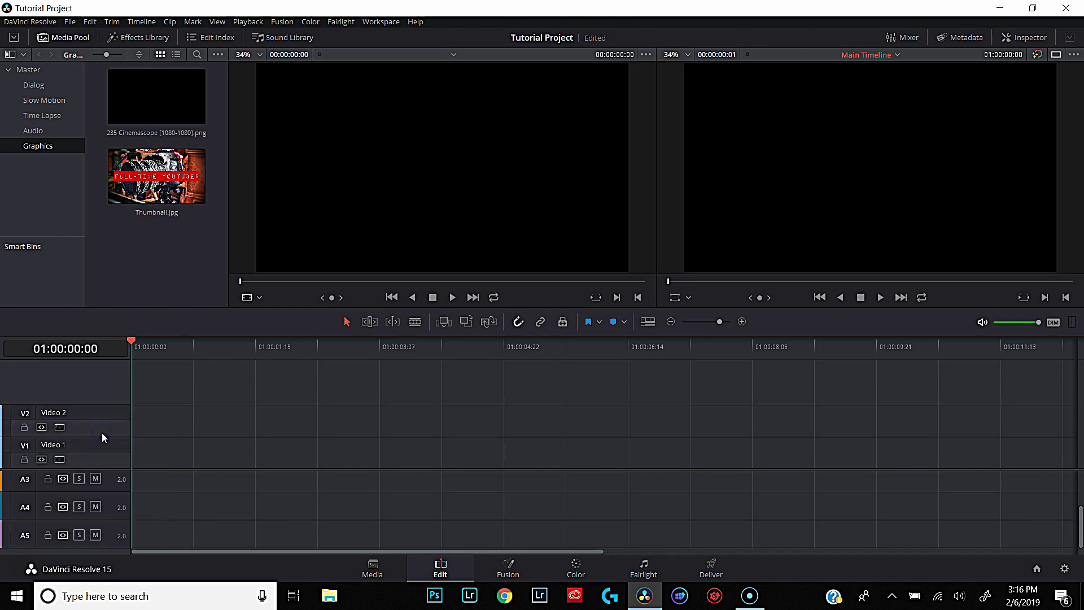
pyautogui.rightClick(77, 393)
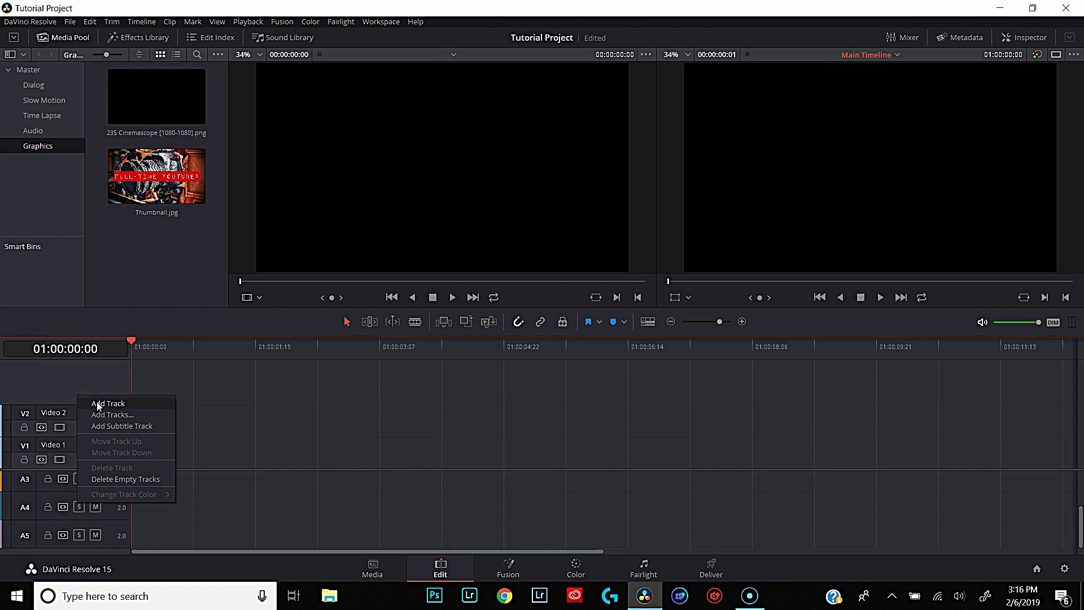
pyautogui.click(97, 404)
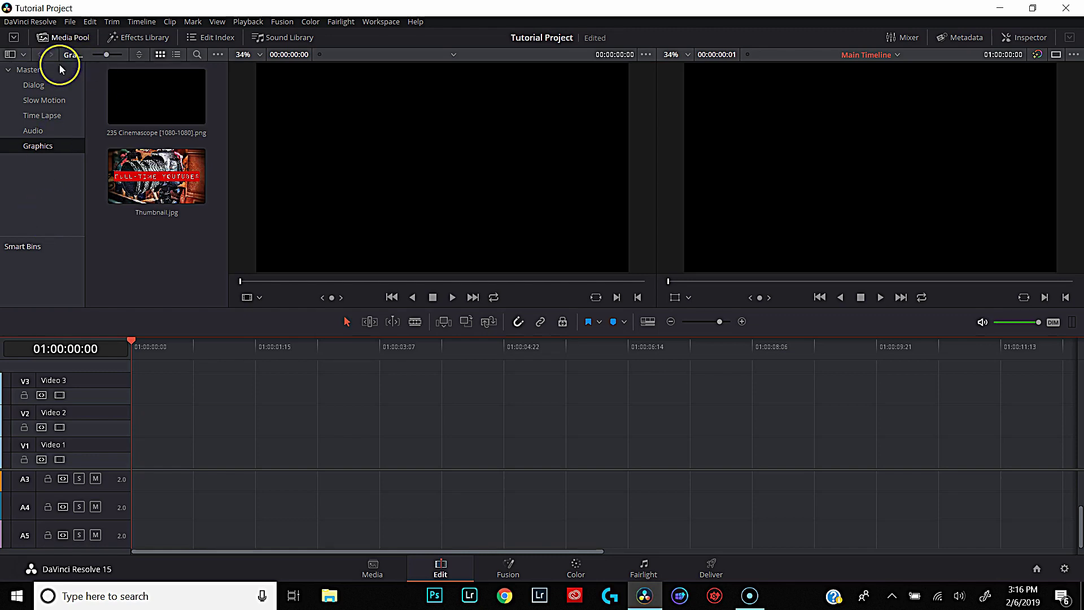
# Step: Load MVI_3994.MP4 from the Dialog bin into the source viewer and mark its In point at 00:00:38:10
pyautogui.click(34, 86)
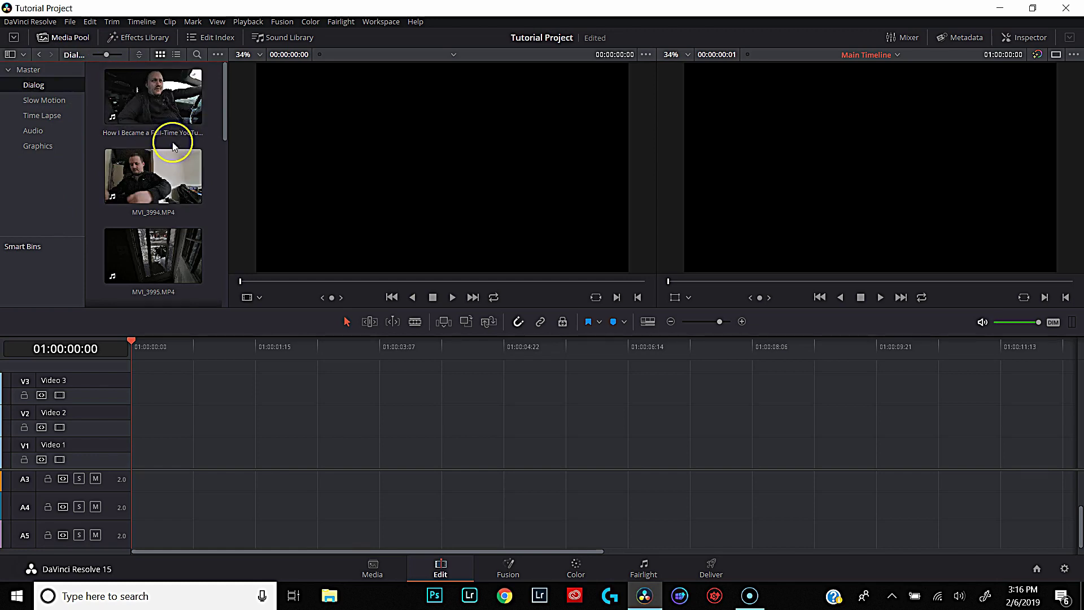
pyautogui.click(154, 168)
pyautogui.moveTo(154, 168); pyautogui.dragTo(434, 180)
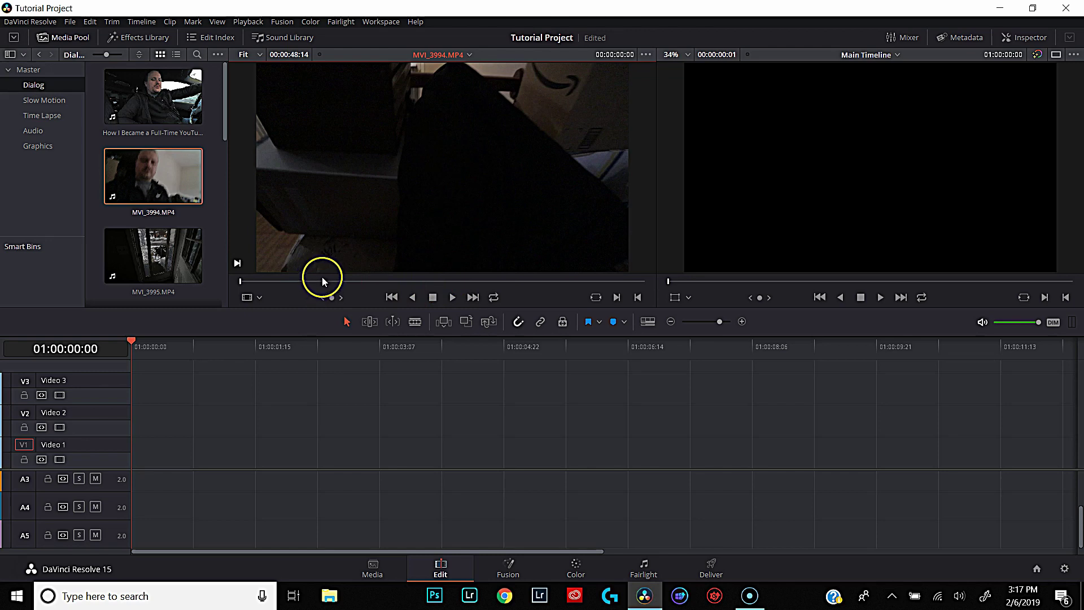
pyautogui.moveTo(417, 281); pyautogui.dragTo(509, 281)
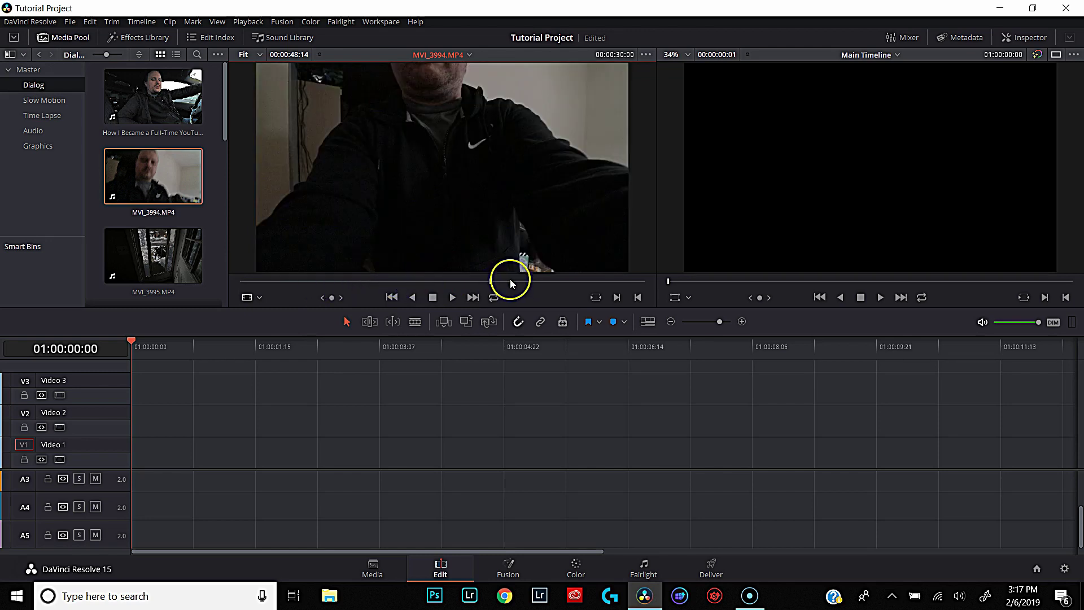
pyautogui.press('space')
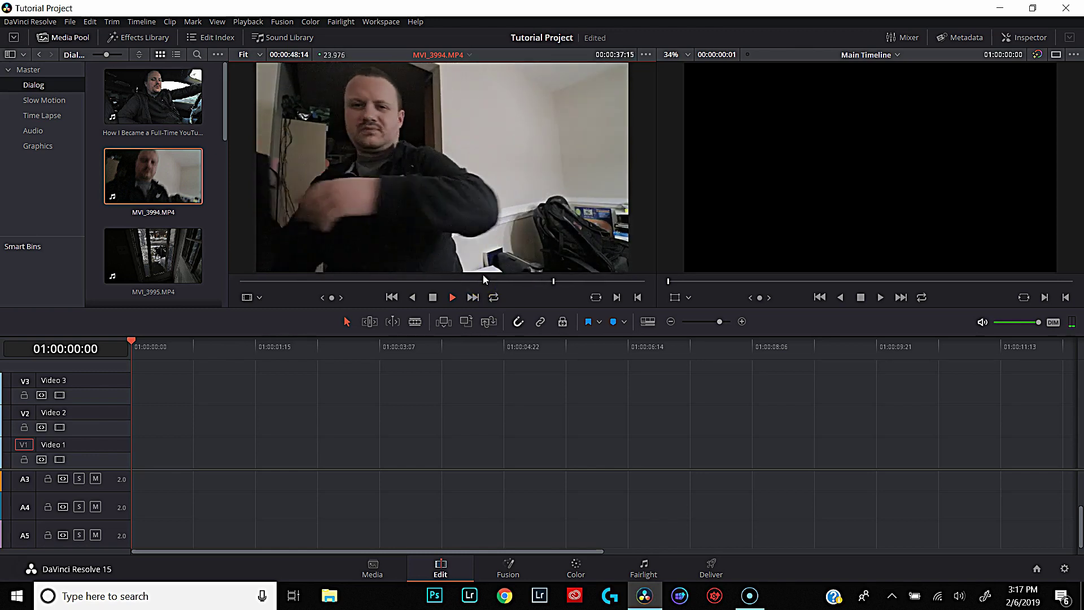
pyautogui.press('space')
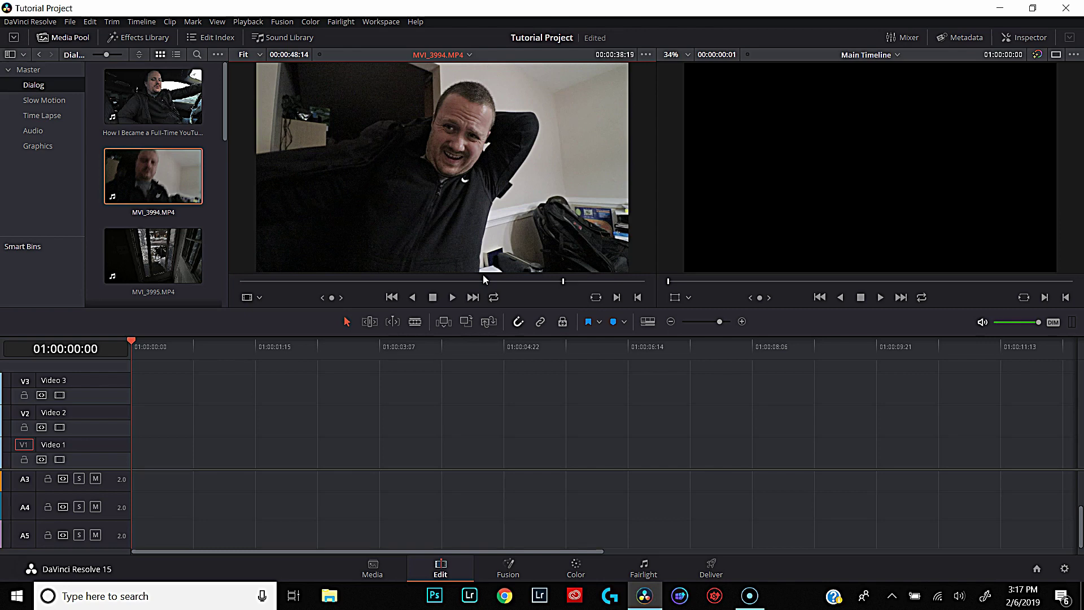
pyautogui.press('j')
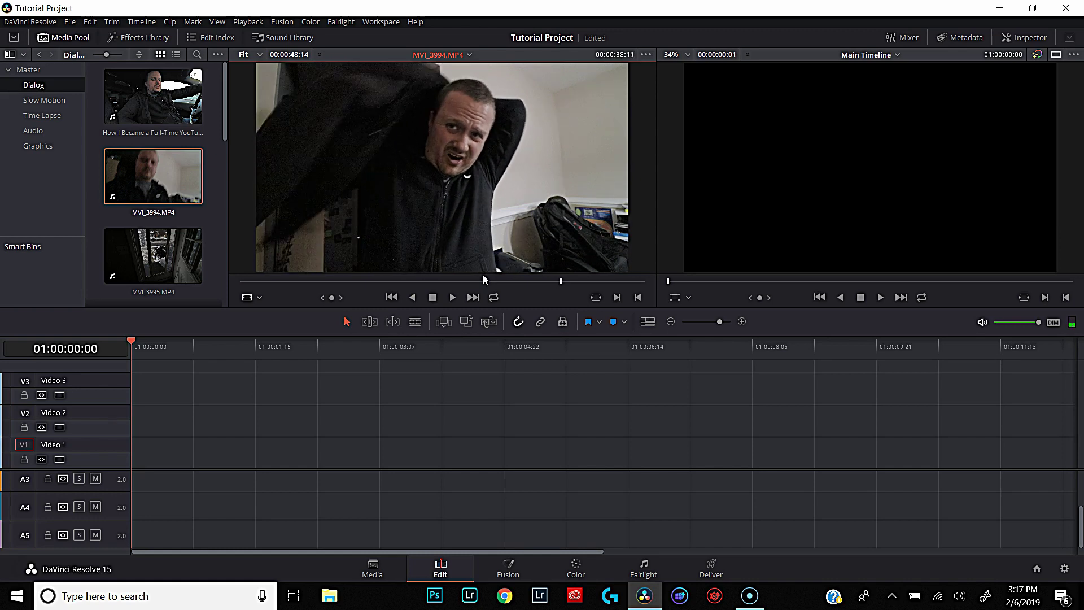
pyautogui.press('l')
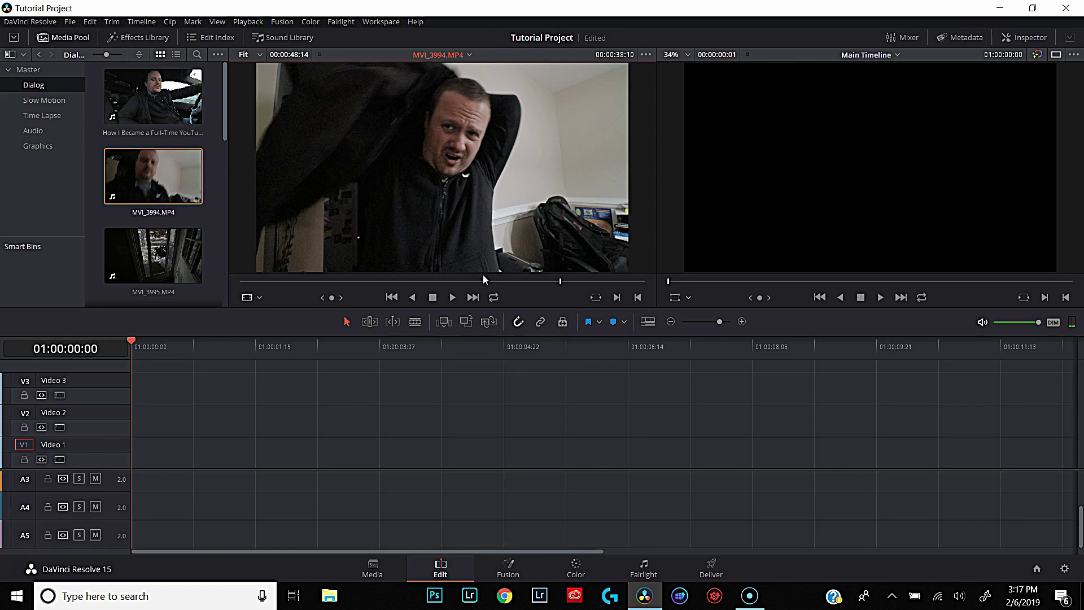
pyautogui.press('i')
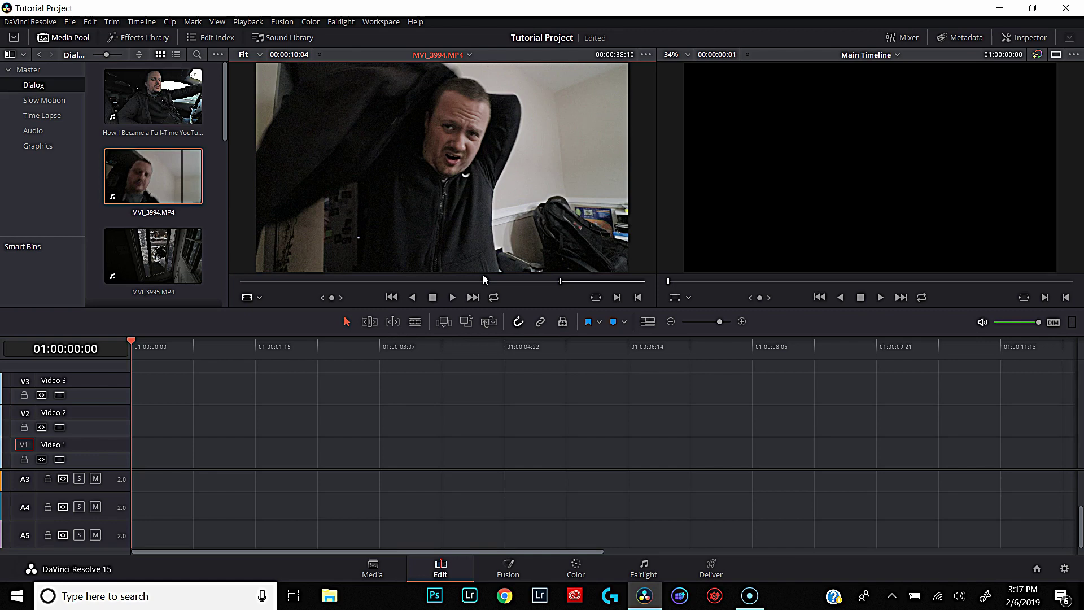
# Step: Mark the Out point of MVI_3994.MP4 at 00:00:47:21 and place the marked range at the start of Video 1
pyautogui.press('l')
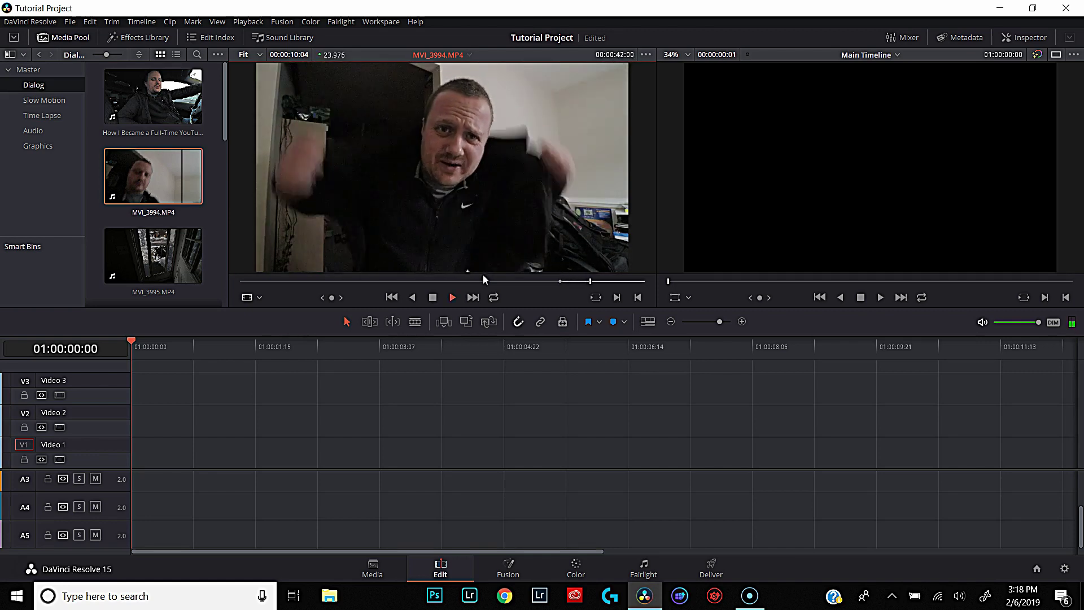
pyautogui.press('k')
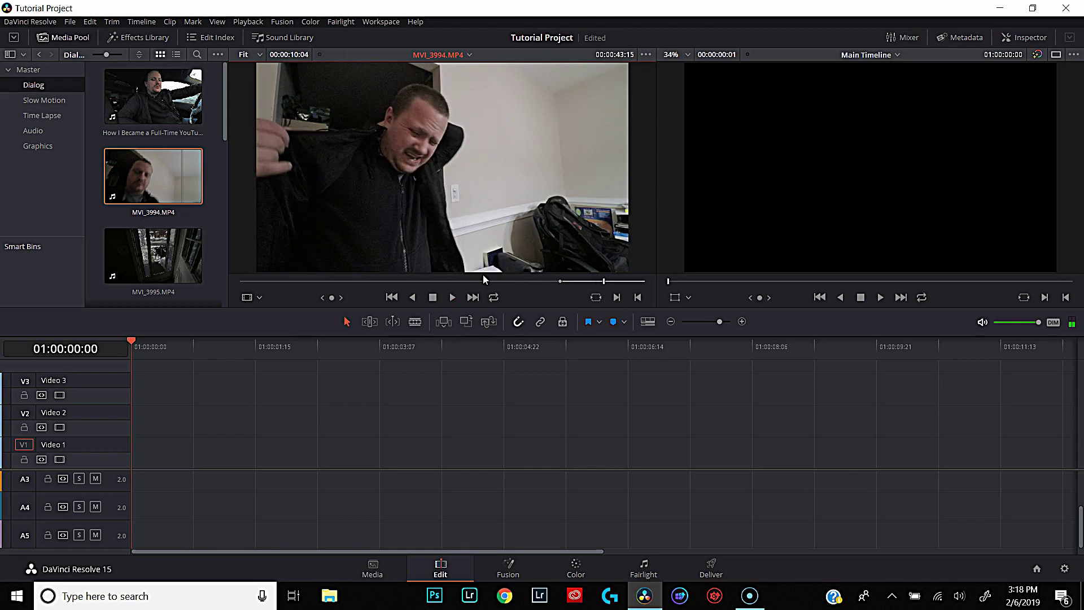
pyautogui.press('l')
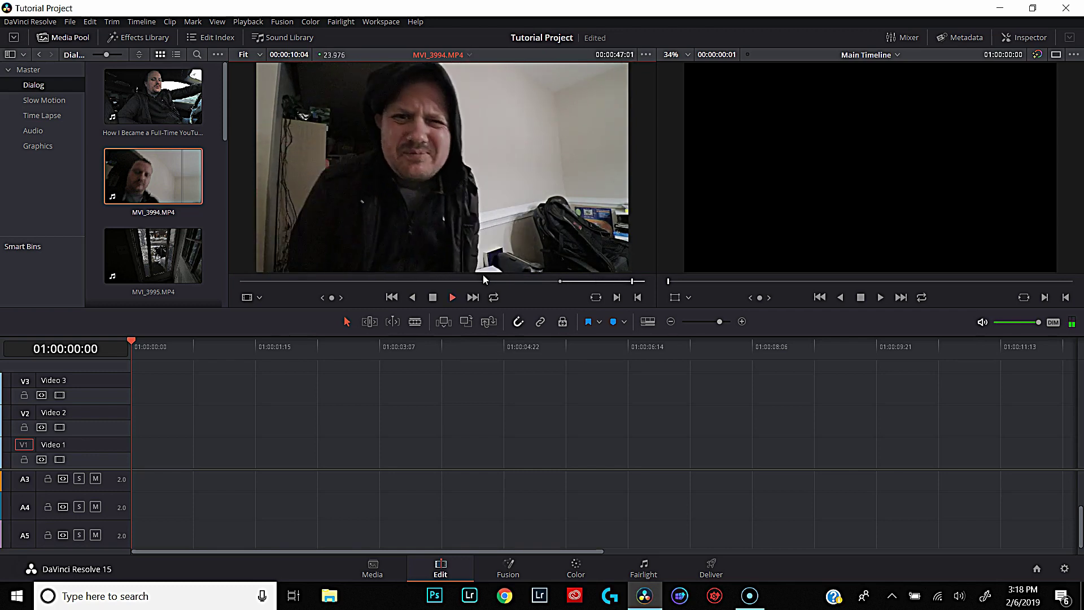
pyautogui.press('k')
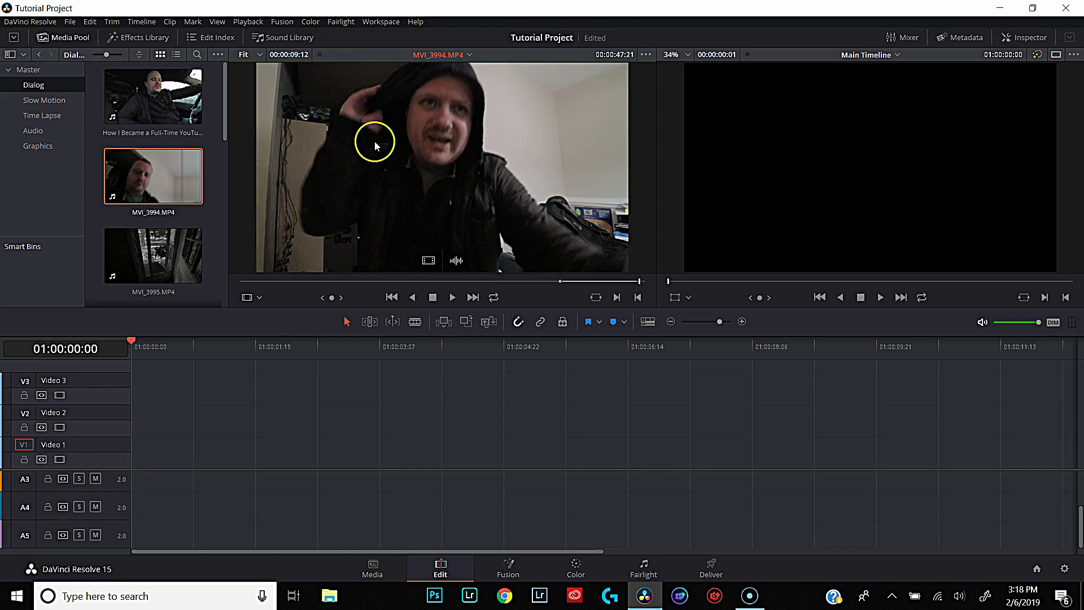
pyautogui.moveTo(442, 122); pyautogui.dragTo(138, 457)
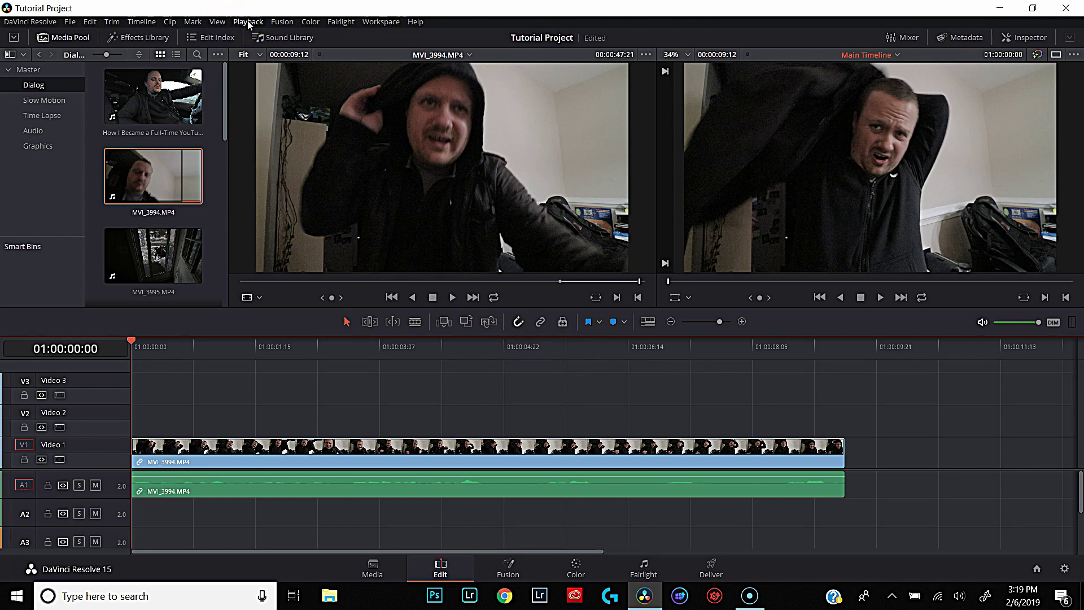
# Step: Set the playback proxy mode to Quarter Resolution
pyautogui.click(248, 23)
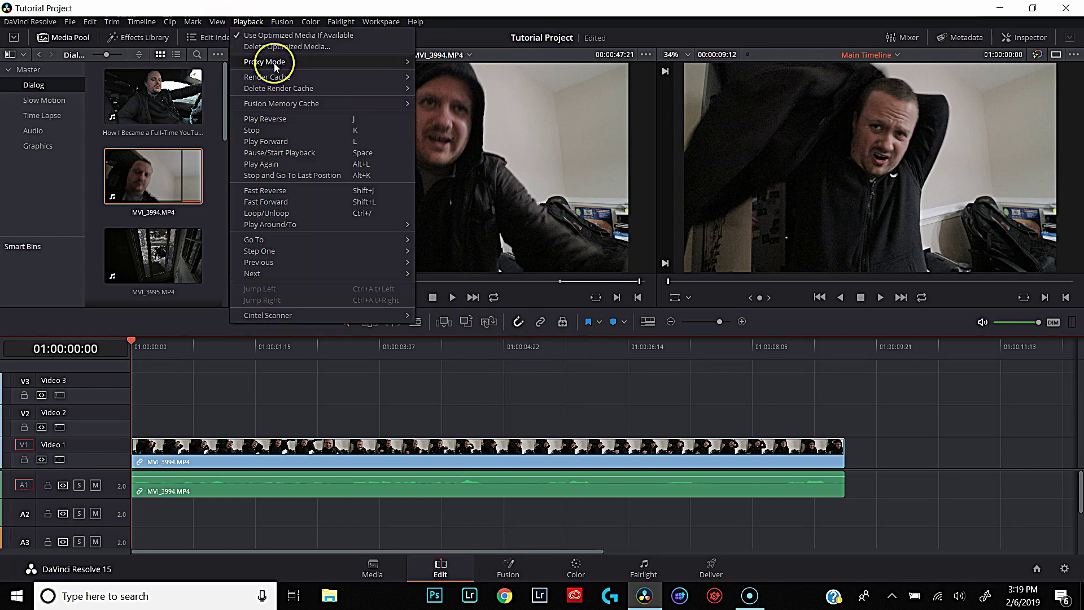
pyautogui.moveTo(350, 63)
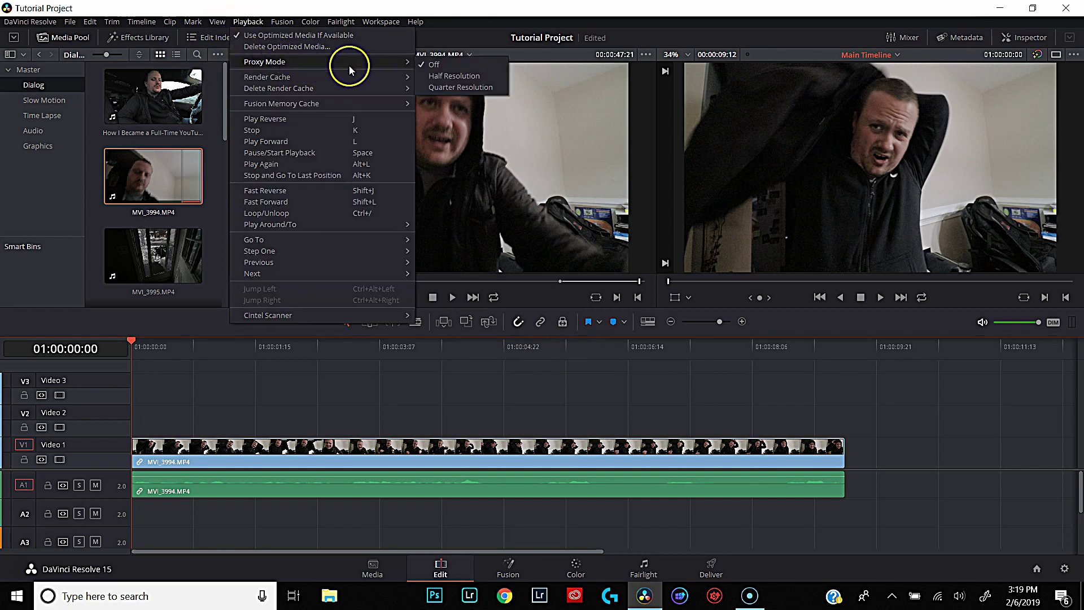
pyautogui.click(447, 87)
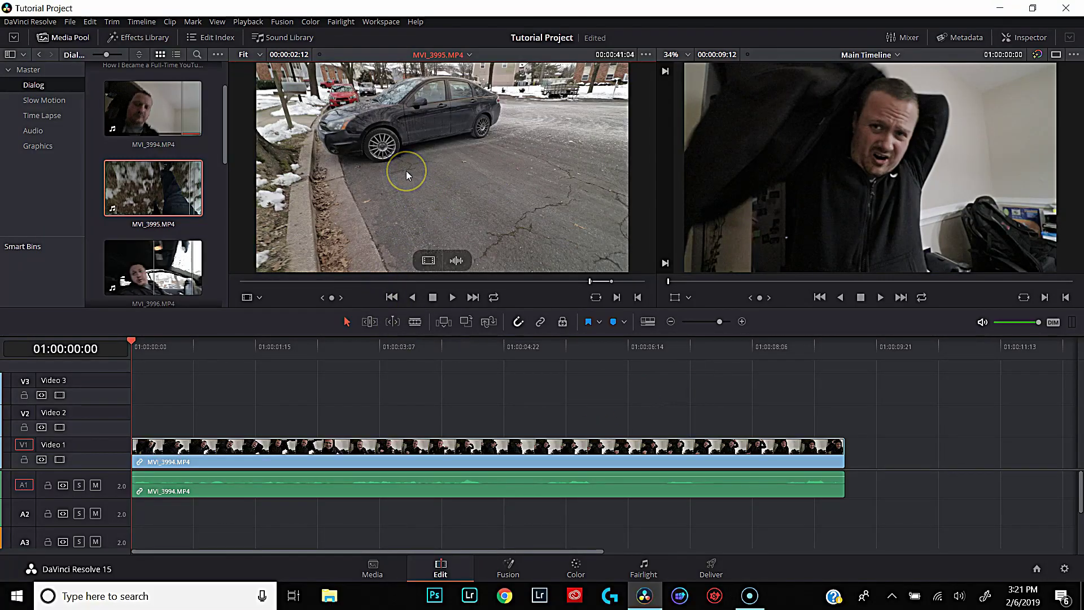
# Step: Check the end of the marked range of MVI_3995.MP4 and place that range on Video 1 directly after MVI_3994.MP4
pyautogui.click(611, 280)
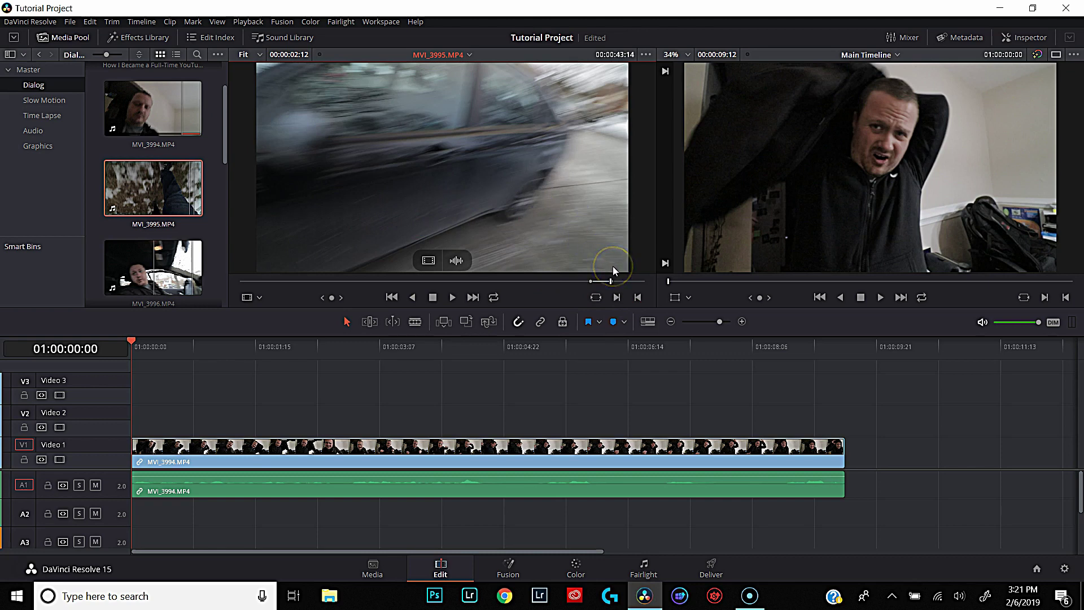
pyautogui.press('Right')
pyautogui.press('Right')
pyautogui.press('Right')
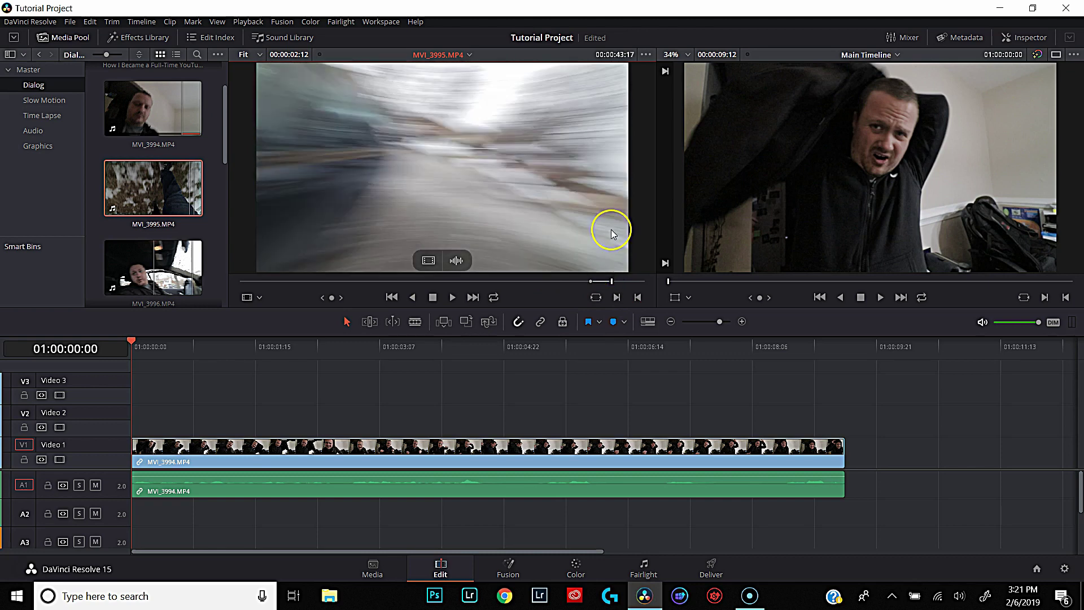
pyautogui.click(418, 180)
pyautogui.moveTo(416, 175); pyautogui.dragTo(847, 482)
pyautogui.click(1043, 504)
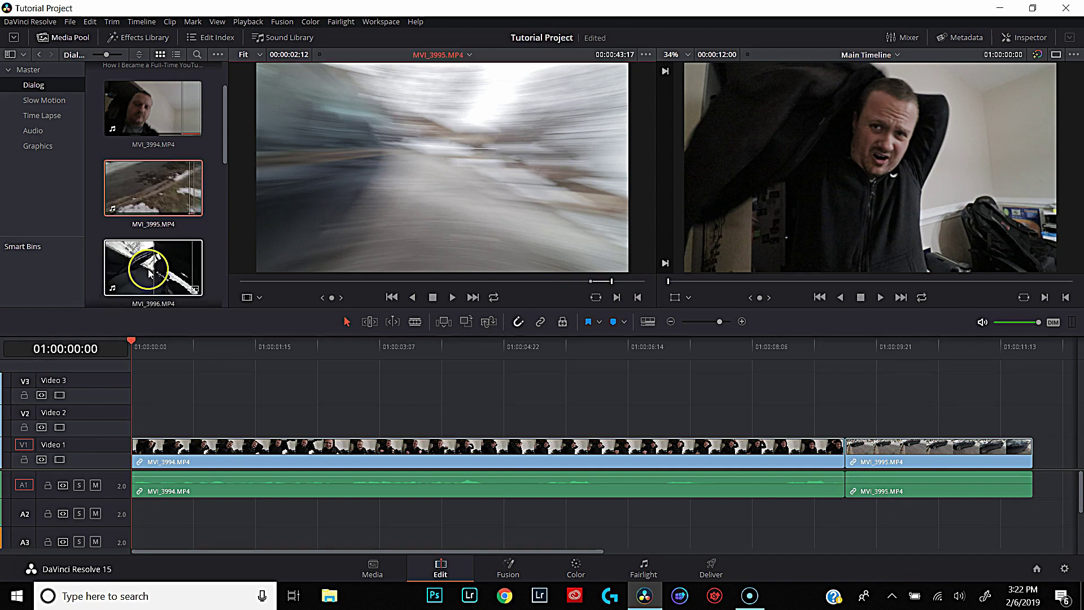
# Step: Place the marked range of MVI_3996.MP4 on Video 1 directly after MVI_3995.MP4, and play the timeline from 01:00:09:12
pyautogui.moveTo(150, 257); pyautogui.dragTo(370, 206)
pyautogui.moveTo(382, 201); pyautogui.dragTo(476, 360)
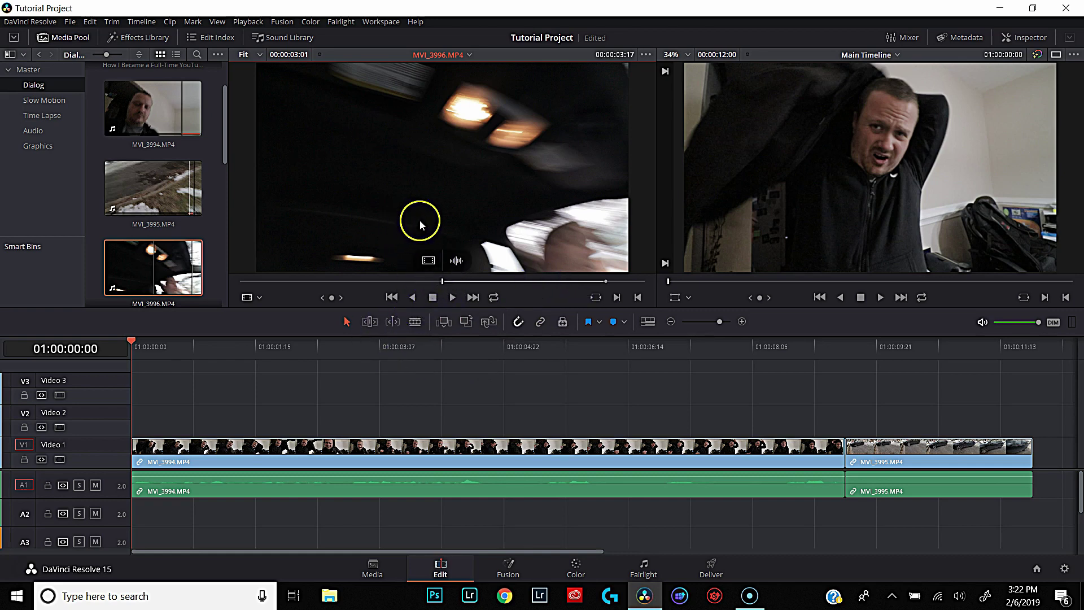
pyautogui.click(605, 280)
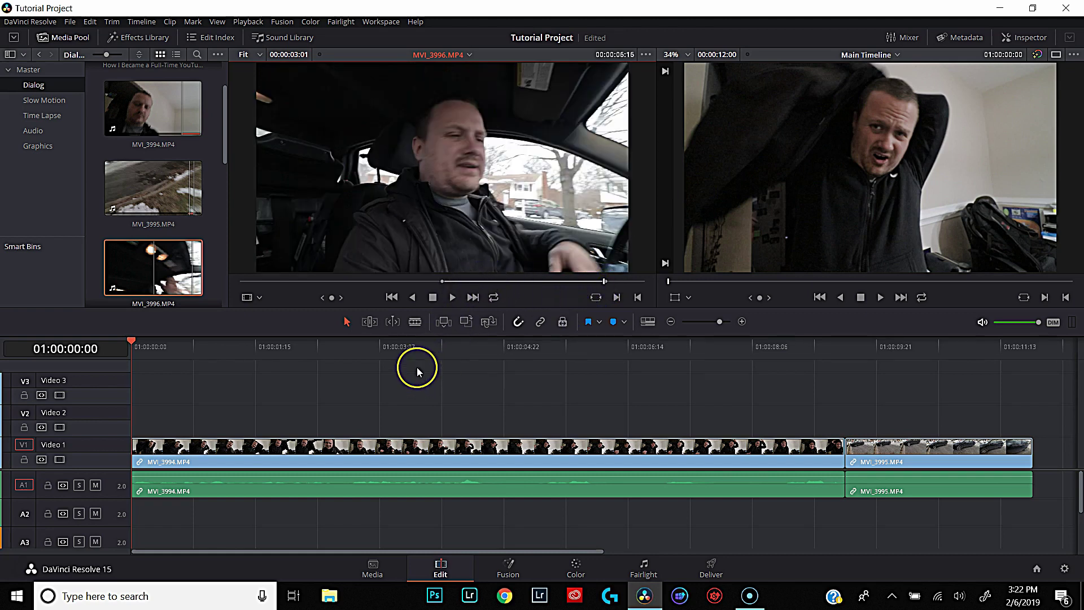
pyautogui.moveTo(379, 123)
pyautogui.moveTo(380, 164); pyautogui.dragTo(1039, 460)
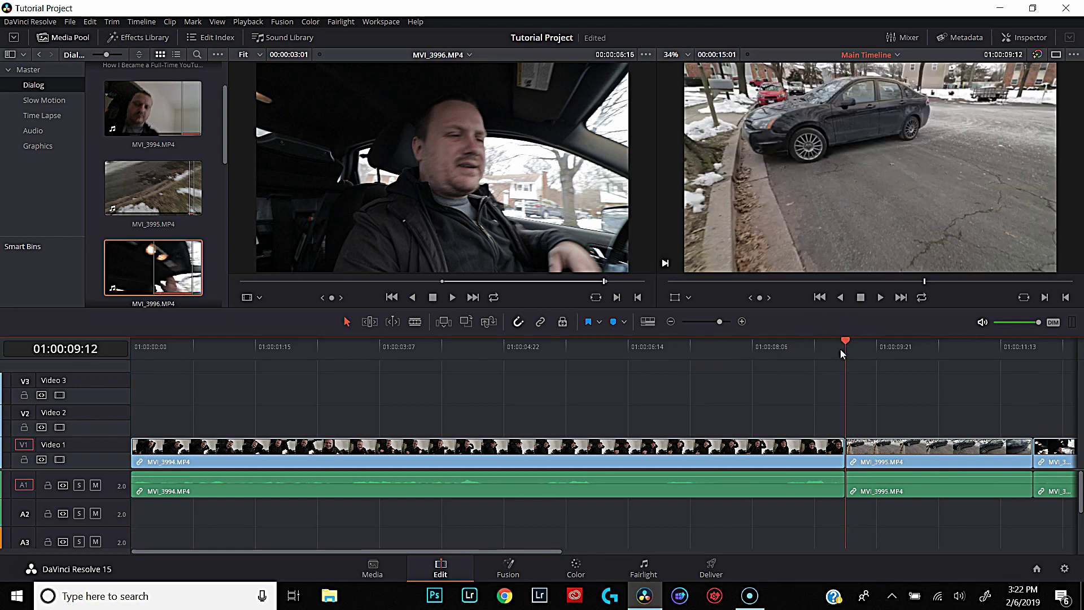
pyautogui.press('space')
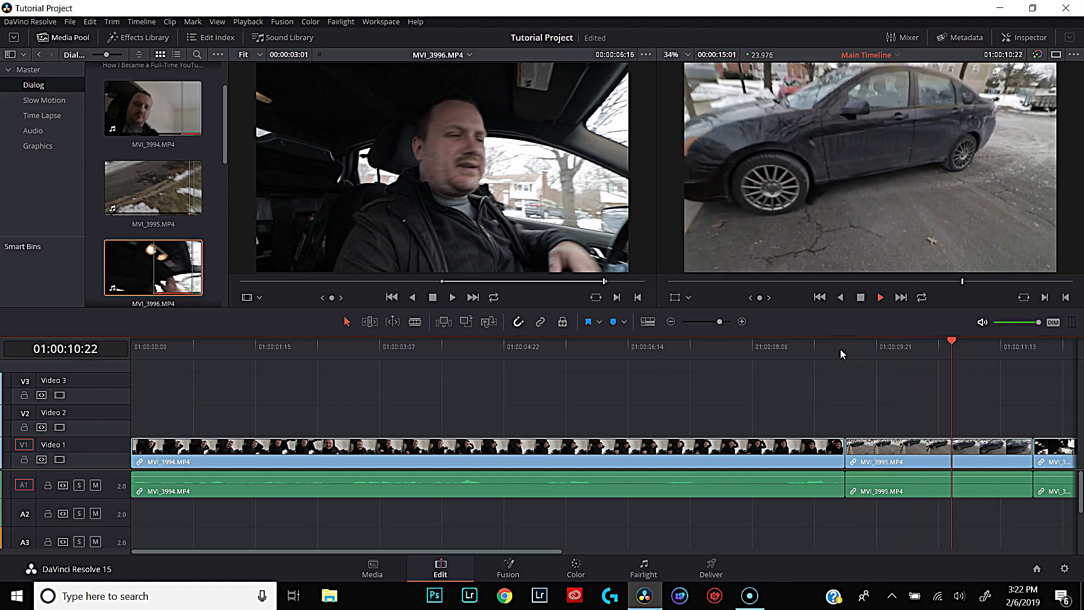
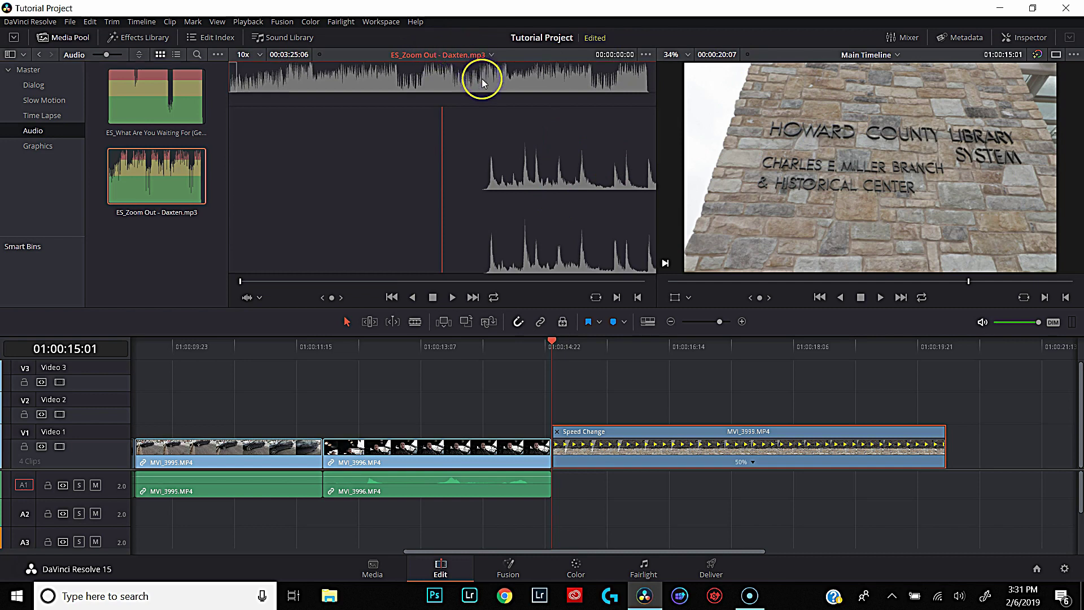
# Step: Listen to ES_Zoom Out - Daxten.mp3 and mark its In point at 00:00:27:11
pyautogui.press('space')
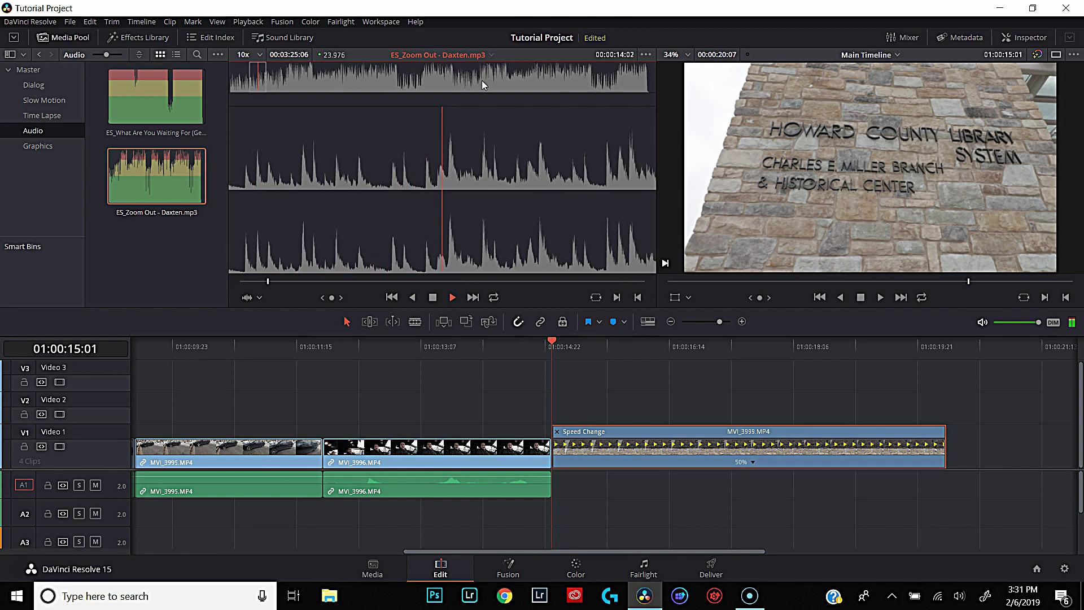
pyautogui.press('space')
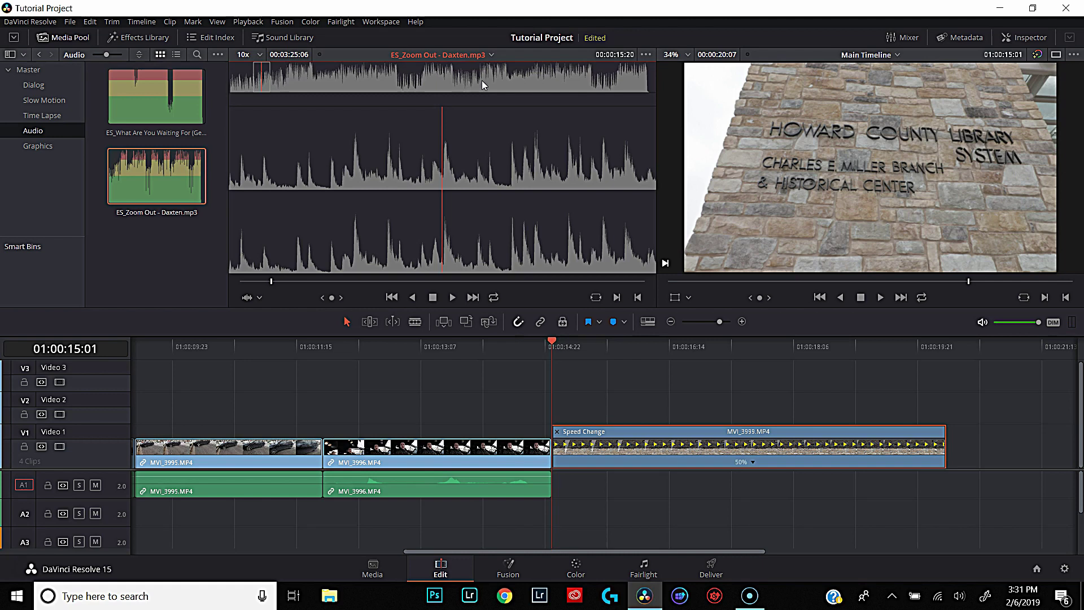
pyautogui.click(294, 281)
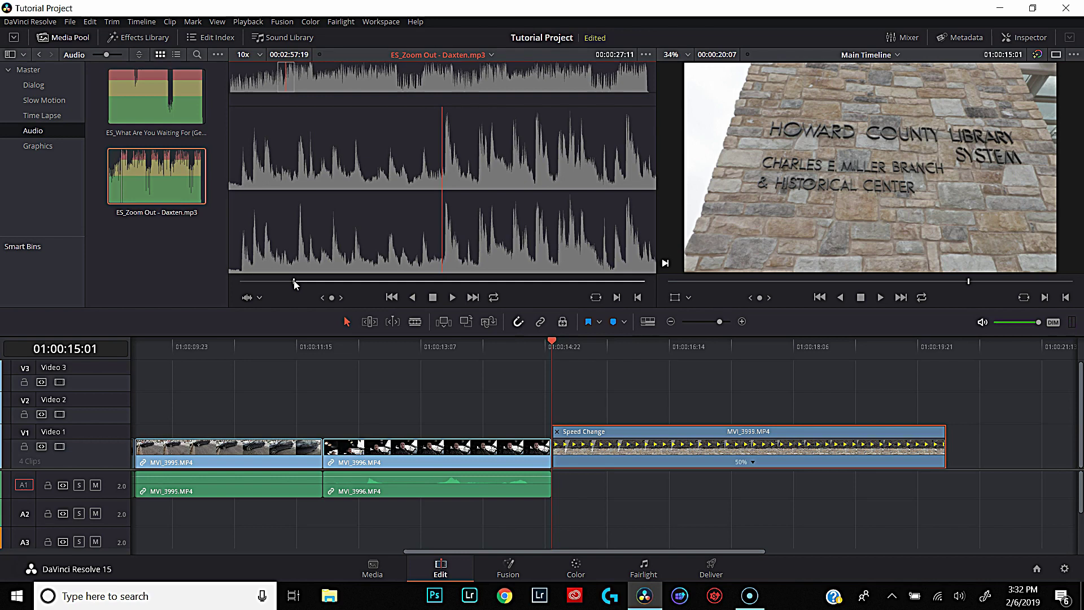
# Step: Mark the song's Out point at 00:00:40:21 and place the range on Audio 3, starting under MVI_3999.MP4 at 01:00:15:01
pyautogui.press('space')
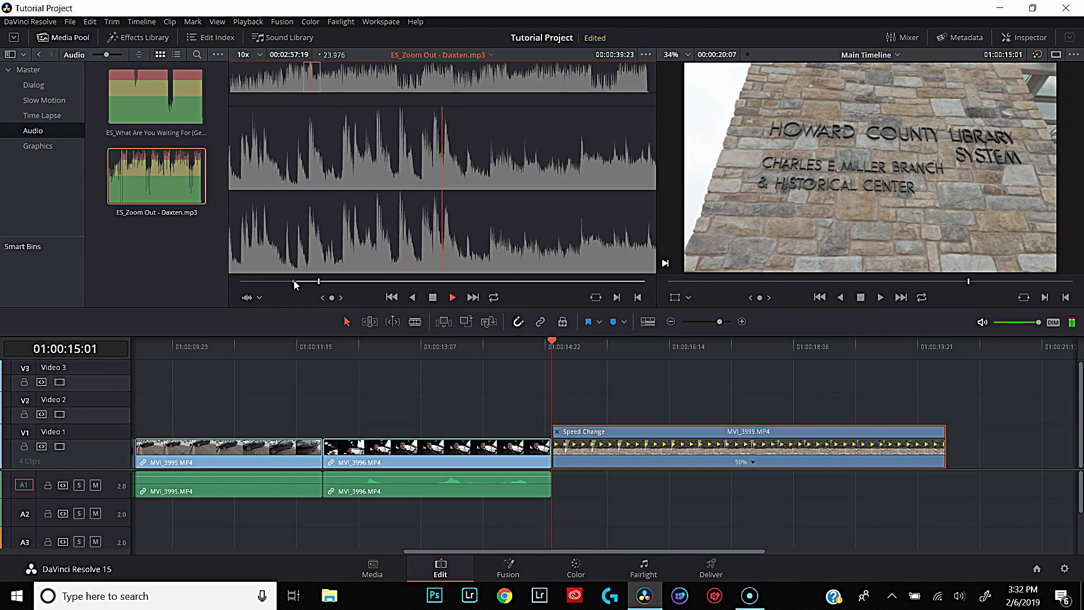
pyautogui.press('space')
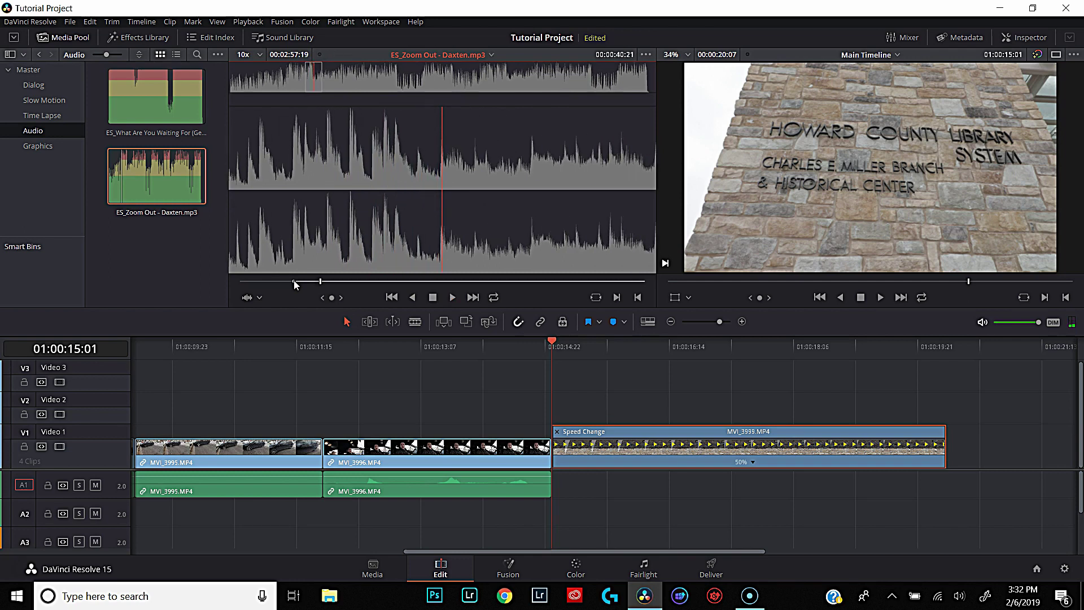
pyautogui.press('o')
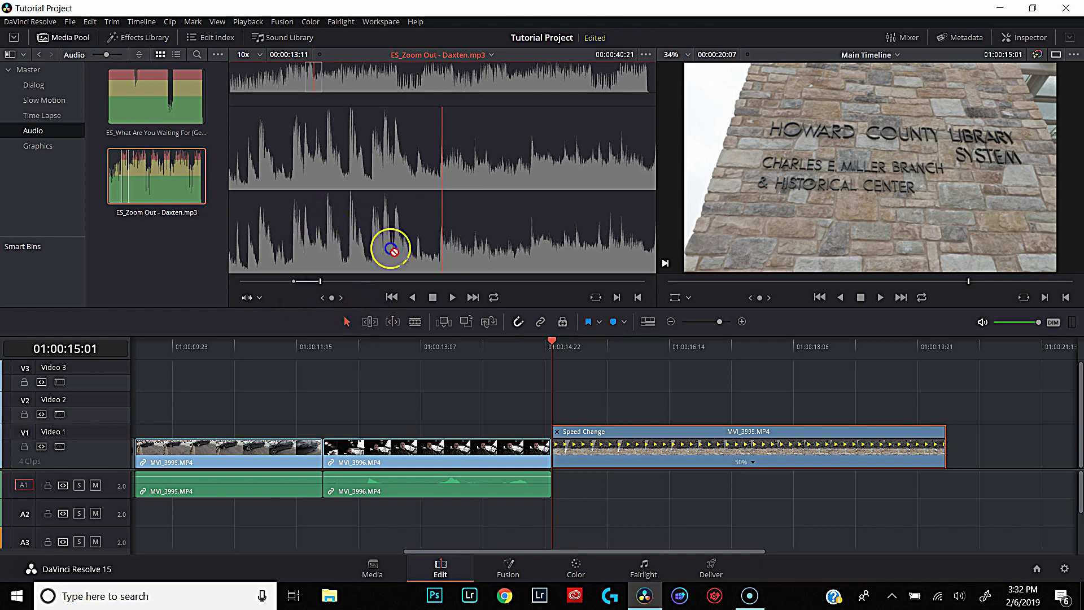
pyautogui.moveTo(547, 345); pyautogui.dragTo(562, 536)
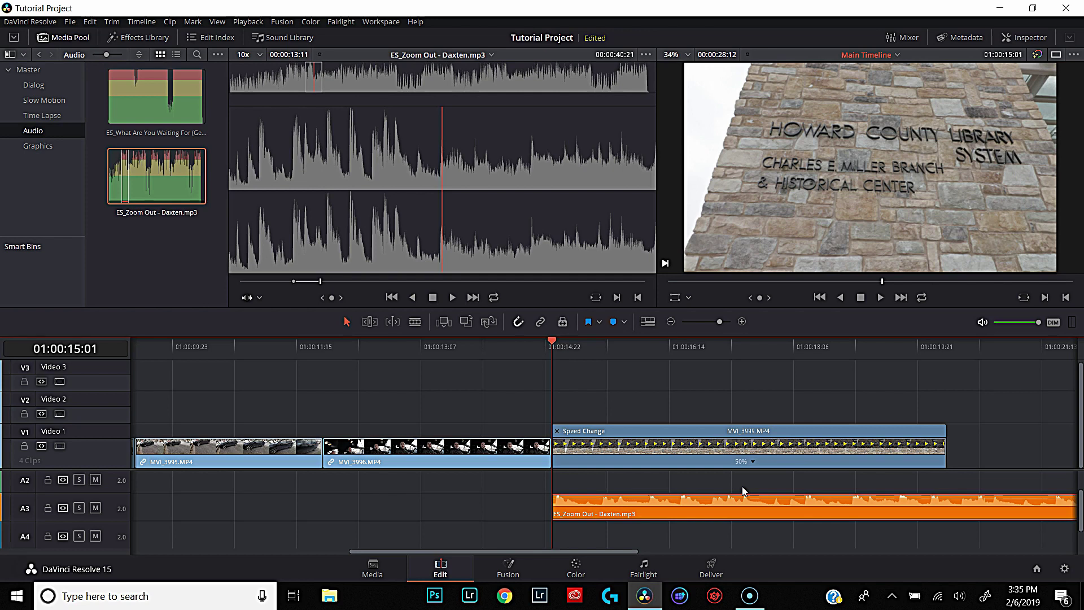
# Step: Play the timeline from 01:00:15:01 and add markers on the beats of the ES_Zoom Out - Daxten.mp3 clip
pyautogui.press('space')
pyautogui.press('m')
pyautogui.press('m')
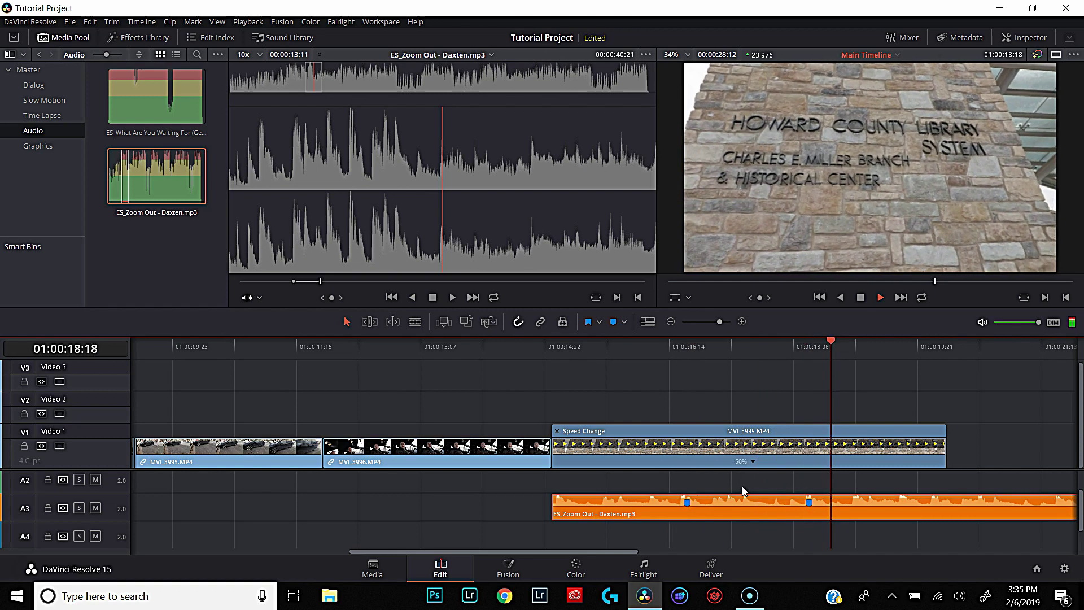
pyautogui.press('m')
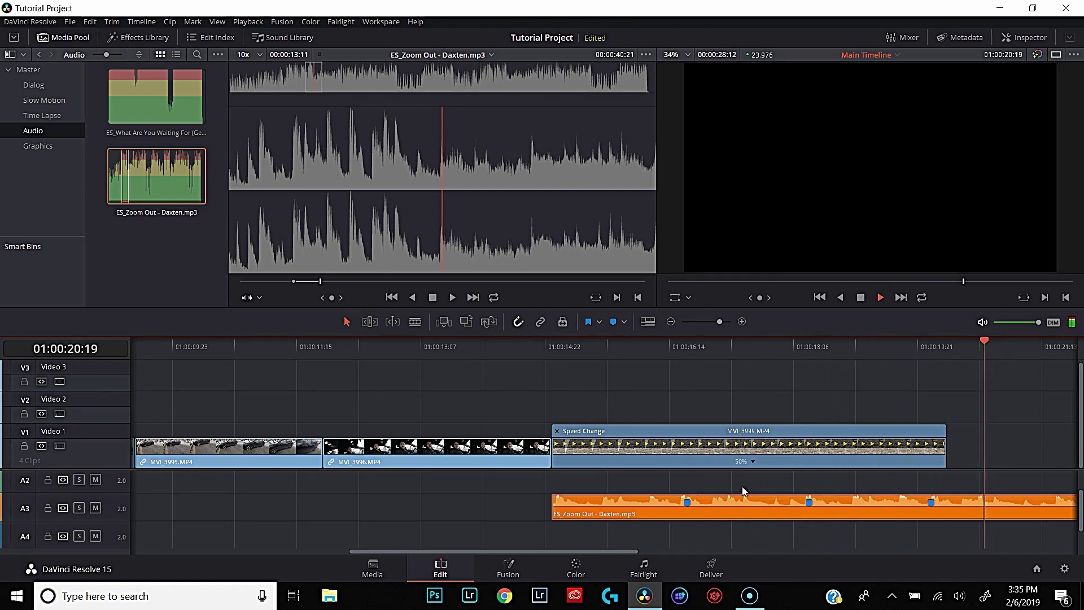
pyautogui.press('m')
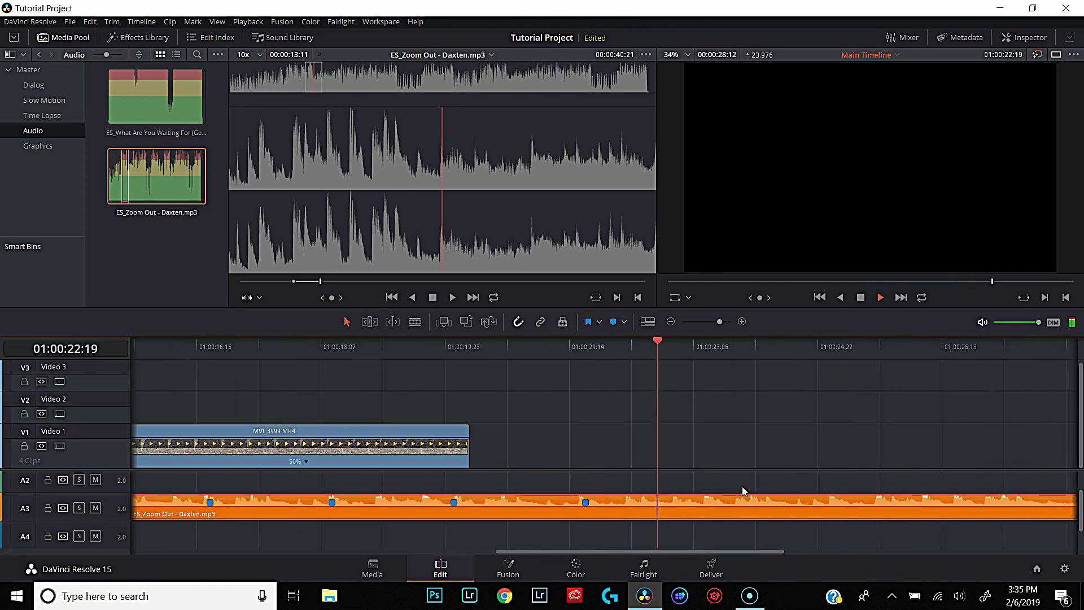
pyautogui.press('m')
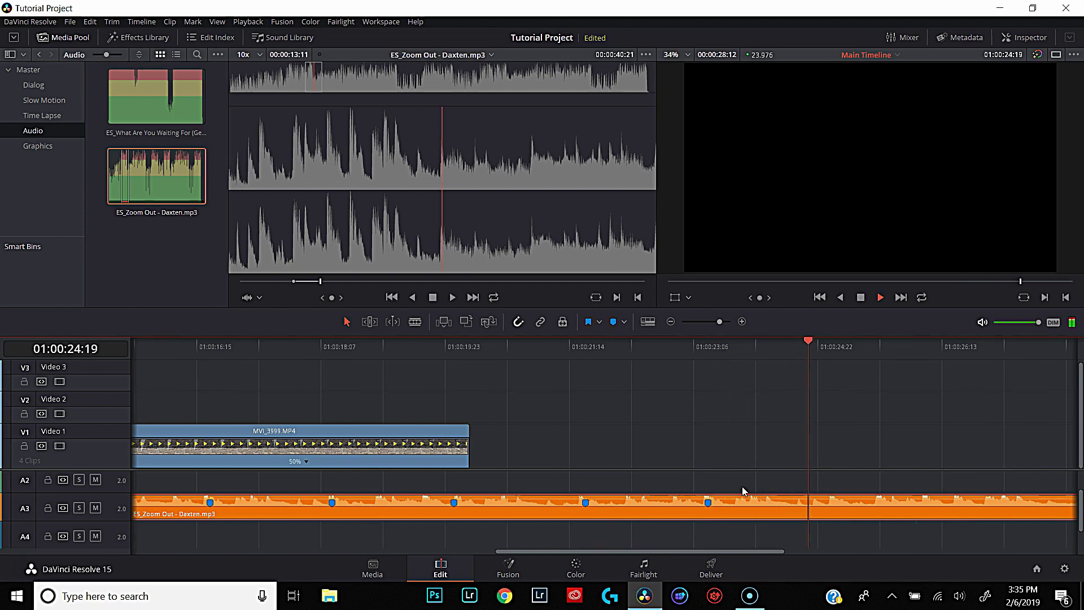
pyautogui.press('m')
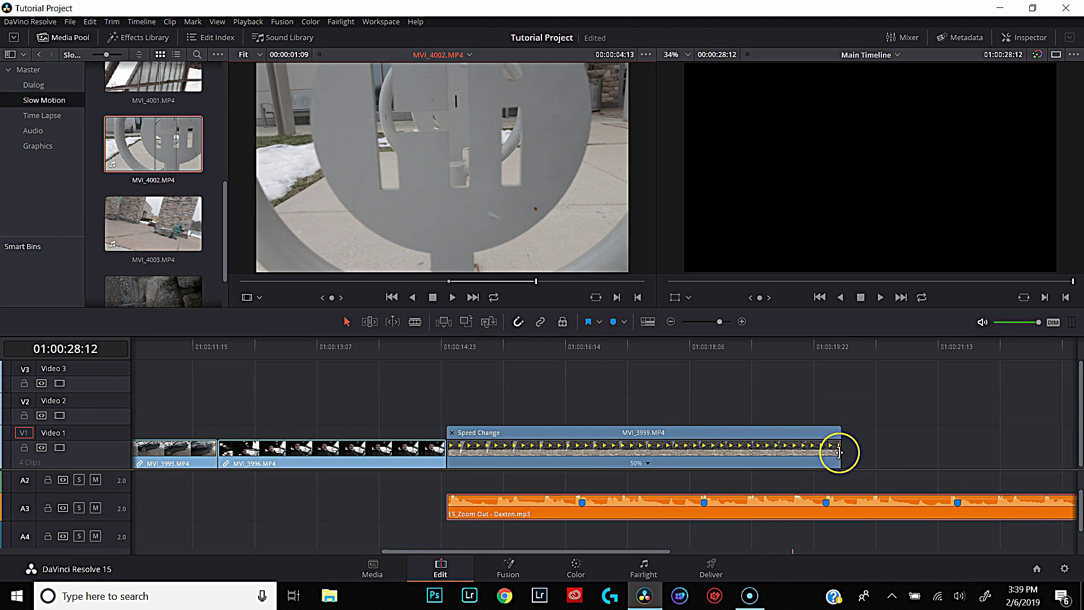
# Step: Trim the end of MVI_3999.MP4 to the first music marker and place the video-only marked range of MVI_4000.MP4 directly after it
pyautogui.moveTo(839, 452); pyautogui.dragTo(587, 452)
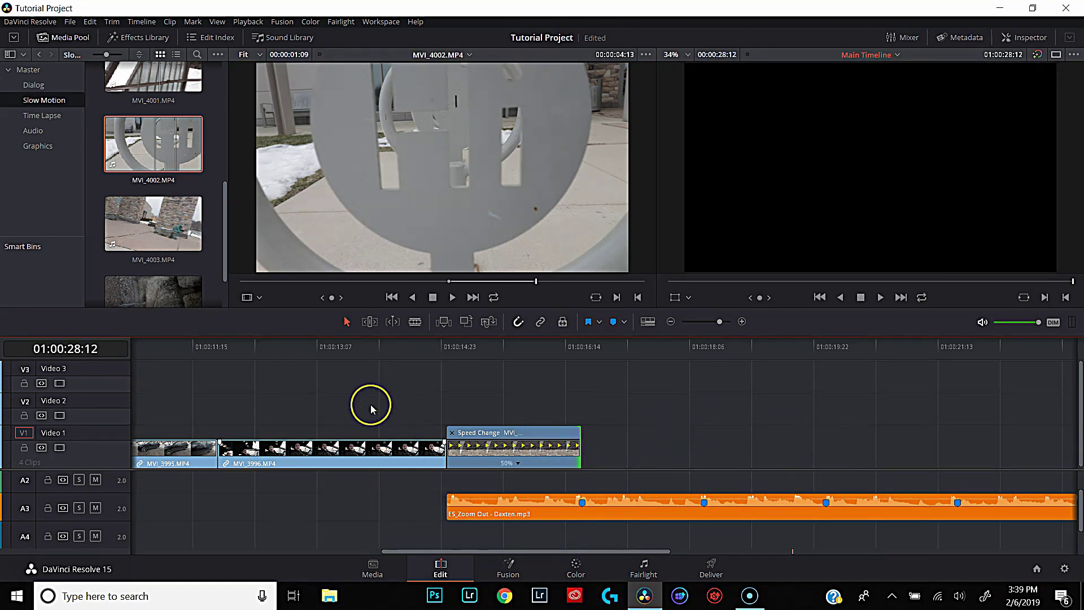
pyautogui.scroll(3, 102, 161)
pyautogui.click(152, 221)
pyautogui.moveTo(424, 162)
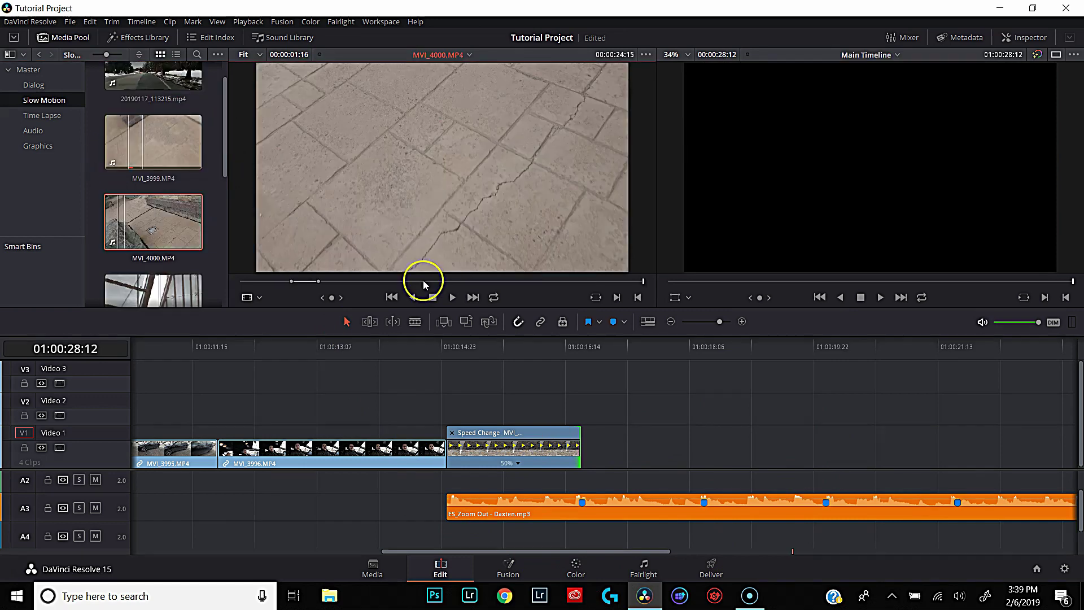
pyautogui.moveTo(442, 285); pyautogui.dragTo(624, 443)
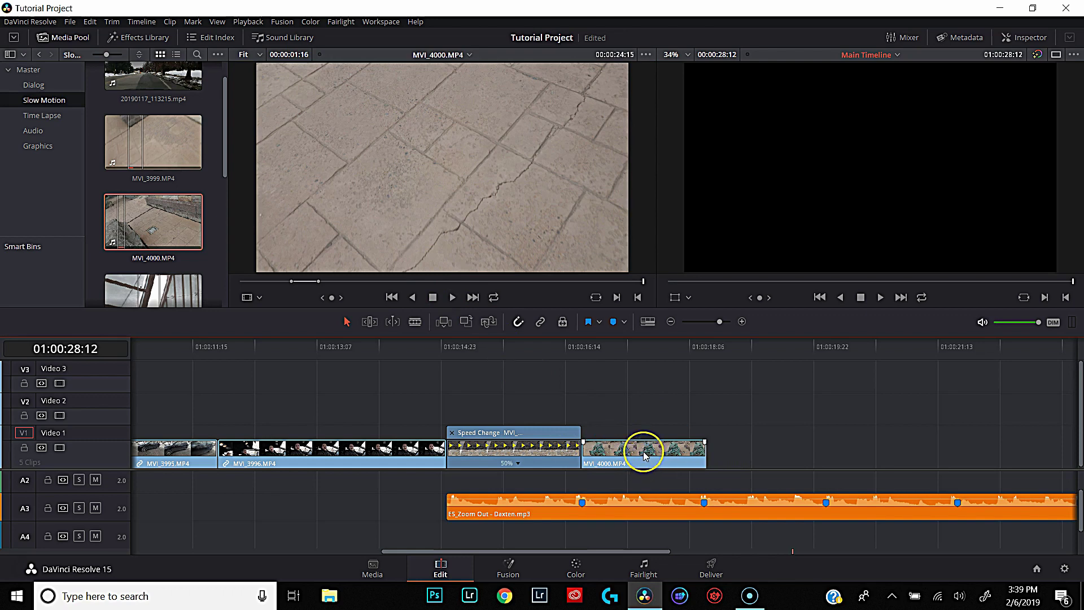
# Step: Enable retime controls on MVI_4000.MP4 in the timeline and change its speed to 50%
pyautogui.rightClick(644, 455)
pyautogui.moveTo(699, 355)
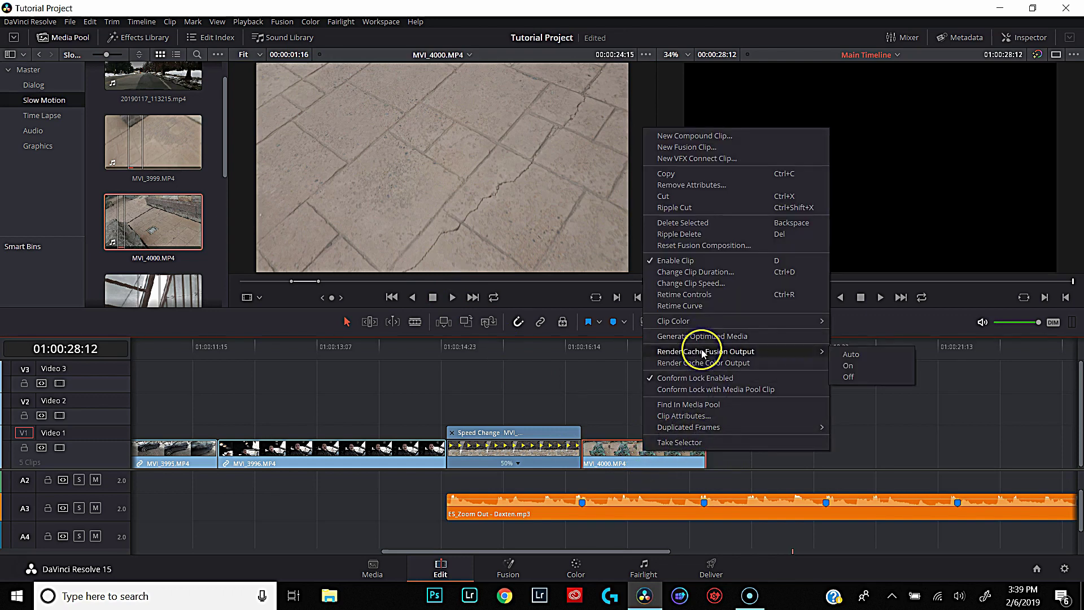
pyautogui.click(684, 294)
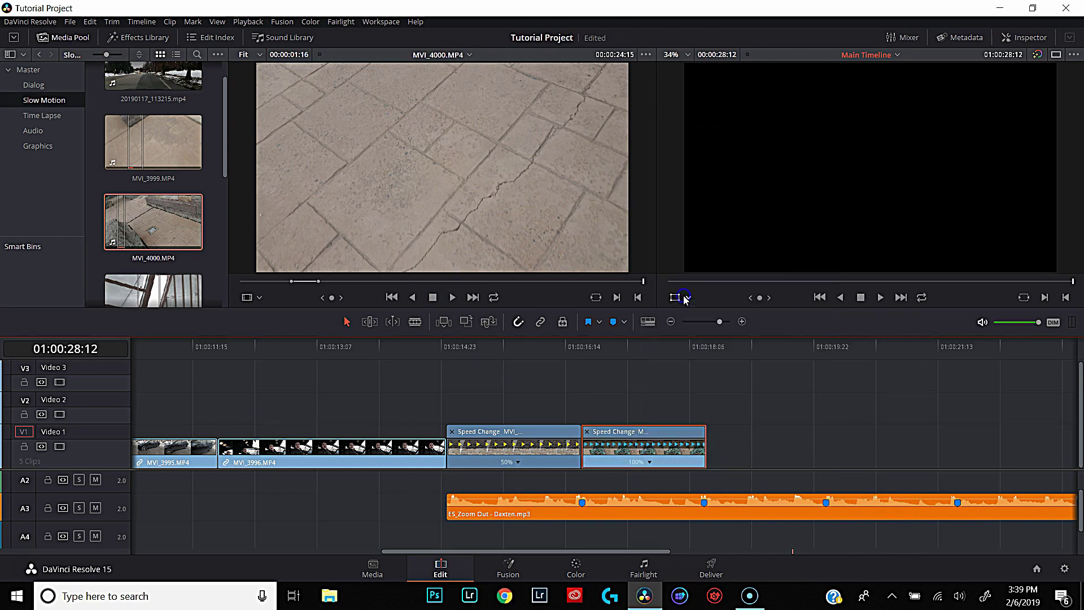
pyautogui.click(649, 462)
pyautogui.moveTo(727, 506)
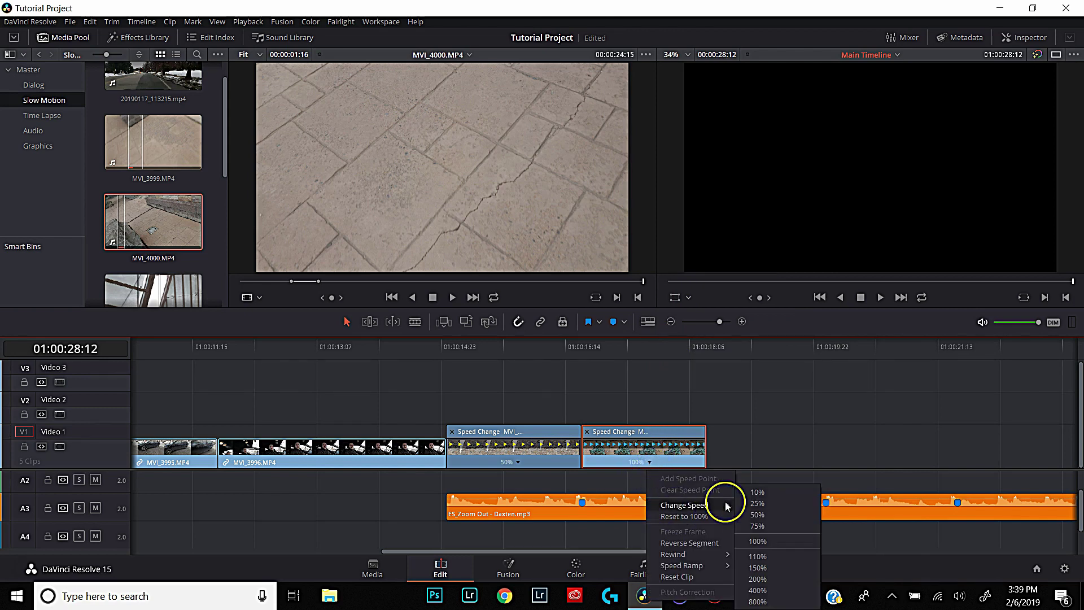
pyautogui.click(757, 514)
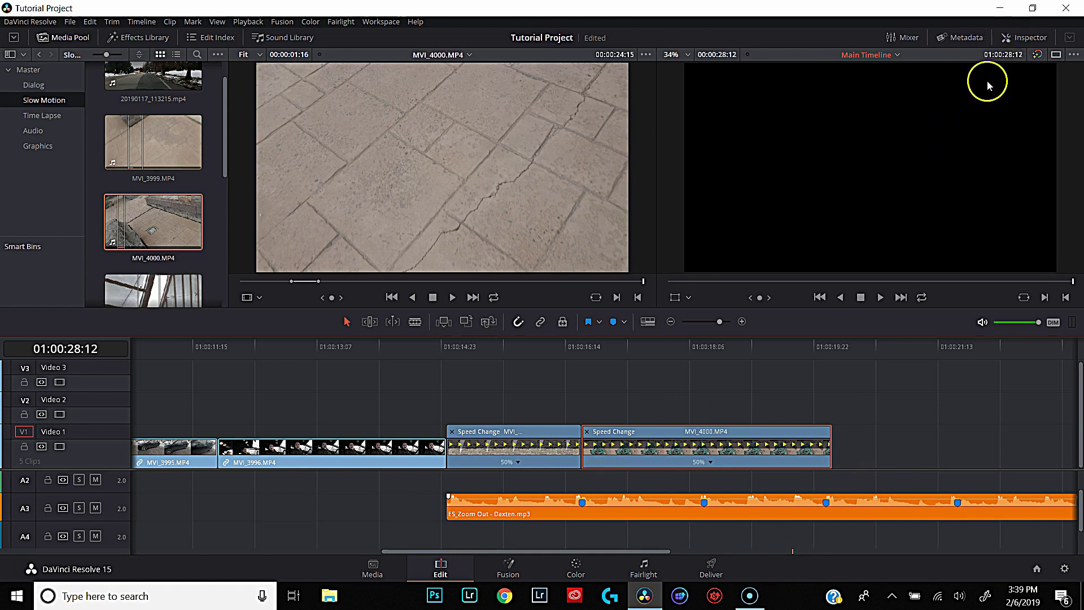
# Step: Set the retime process of MVI_4000.MP4 to Optical Flow and trim the clip's end to the second music marker
pyautogui.click(1024, 37)
pyautogui.click(983, 194)
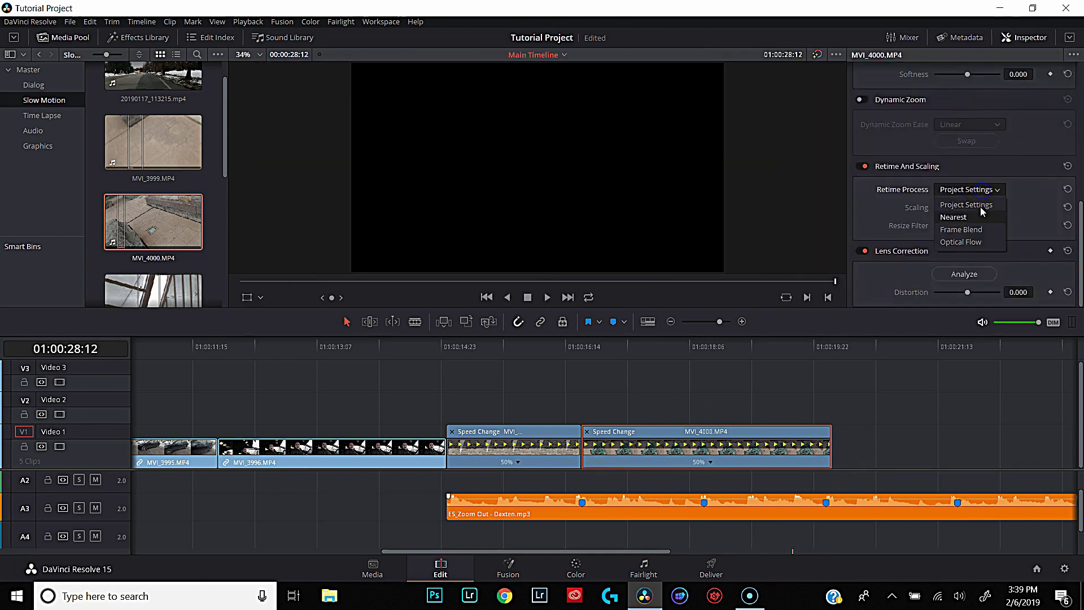
pyautogui.click(968, 244)
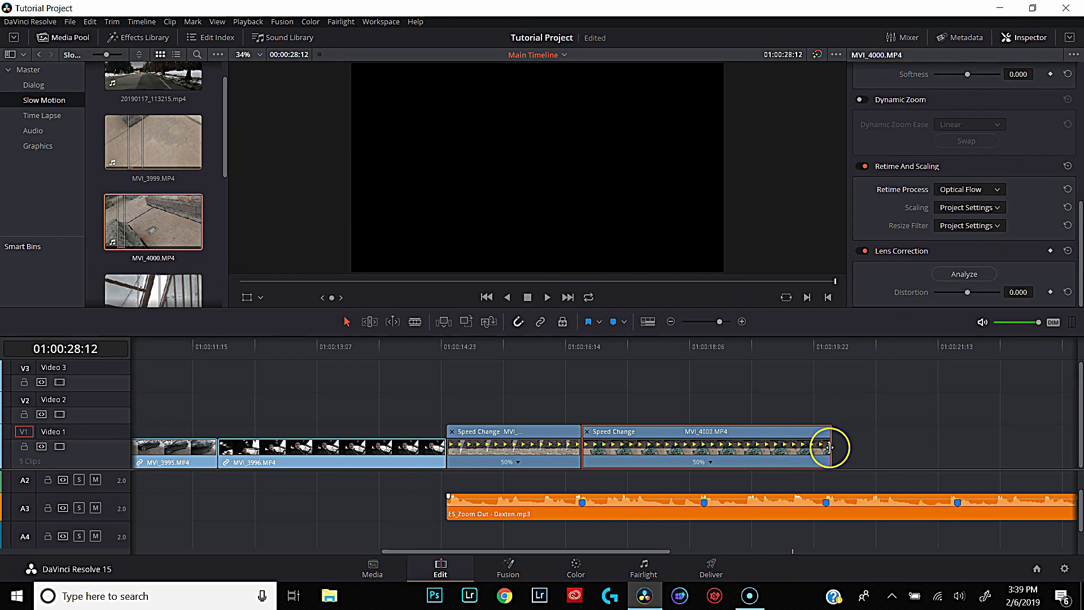
pyautogui.moveTo(826, 447); pyautogui.dragTo(695, 449)
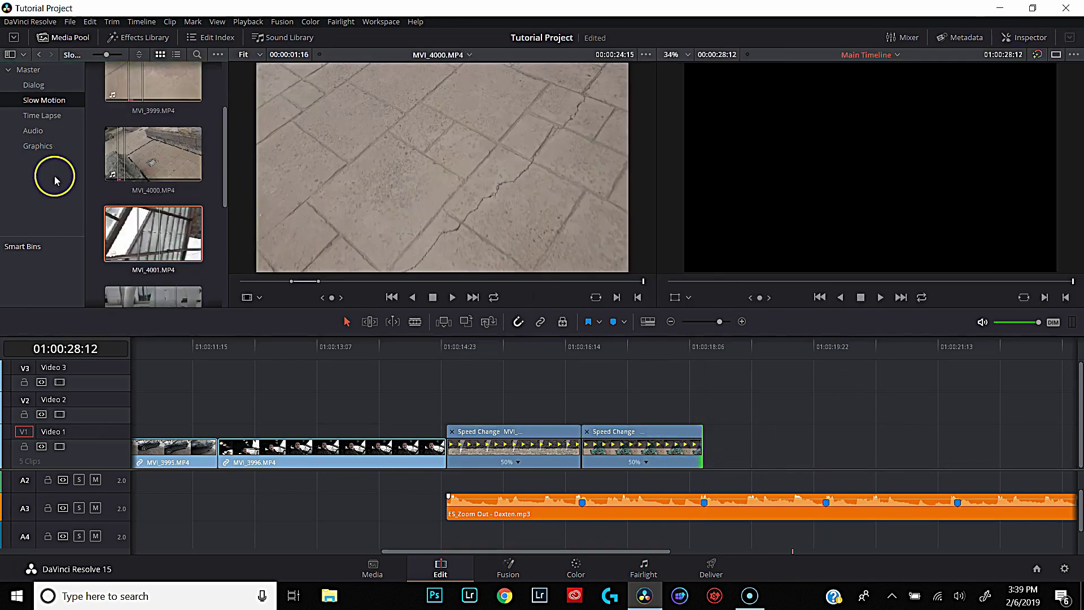
# Step: Place the video-only marked range of MVI_4001.MP4 on Video 1 after MVI_4000.MP4 and change its speed to 50%
pyautogui.moveTo(149, 214); pyautogui.dragTo(386, 207)
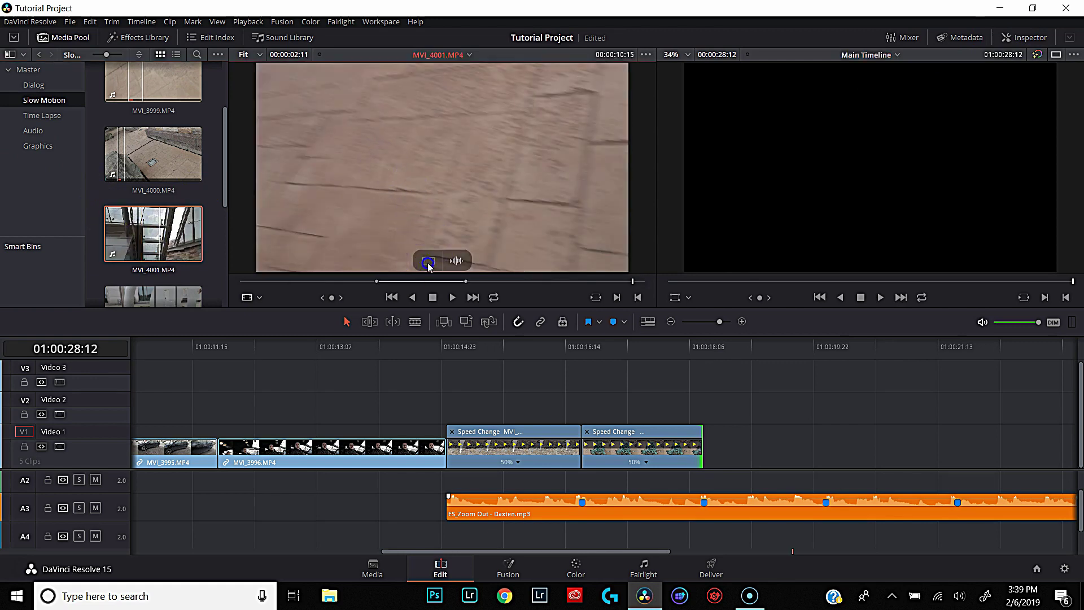
pyautogui.moveTo(426, 263); pyautogui.dragTo(716, 450)
pyautogui.hotkey('ctrl', 'r')
pyautogui.click(803, 462)
pyautogui.moveTo(842, 506)
pyautogui.click(903, 516)
# Step: Set the retime process of MVI_4001.MP4 to Optical Flow
pyautogui.click(1014, 39)
pyautogui.click(969, 190)
pyautogui.click(962, 235)
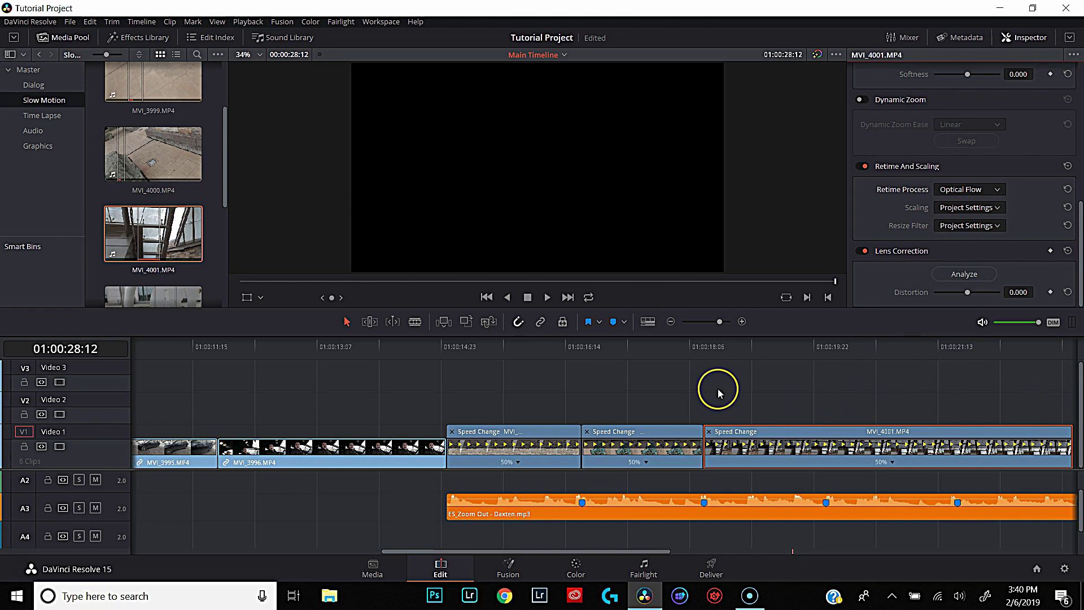
# Step: Split MVI_4001.MP4 at the third music marker and delete the part after it
pyautogui.moveTo(709, 435); pyautogui.dragTo(835, 447)
pyautogui.moveTo(900, 428); pyautogui.dragTo(881, 428)
pyautogui.press('a')
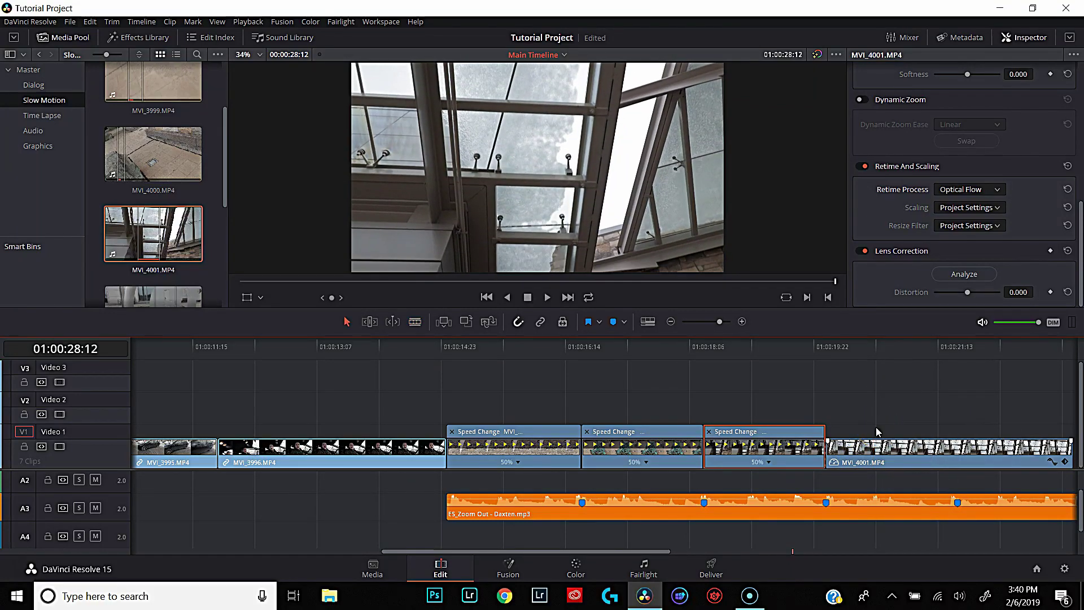
pyautogui.moveTo(873, 427); pyautogui.dragTo(890, 442)
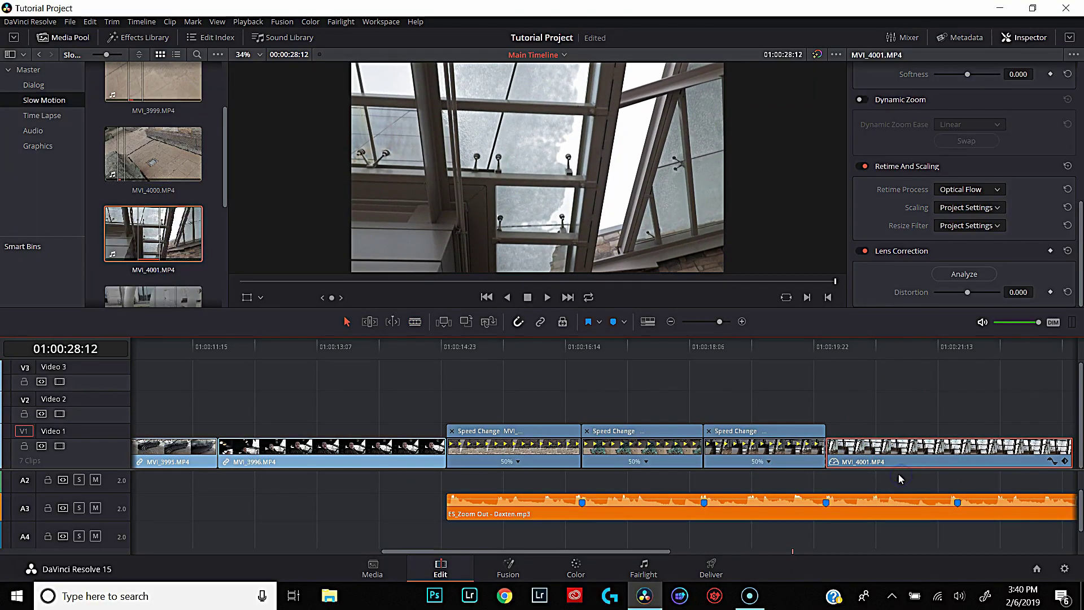
pyautogui.press('Delete')
pyautogui.click(891, 469)
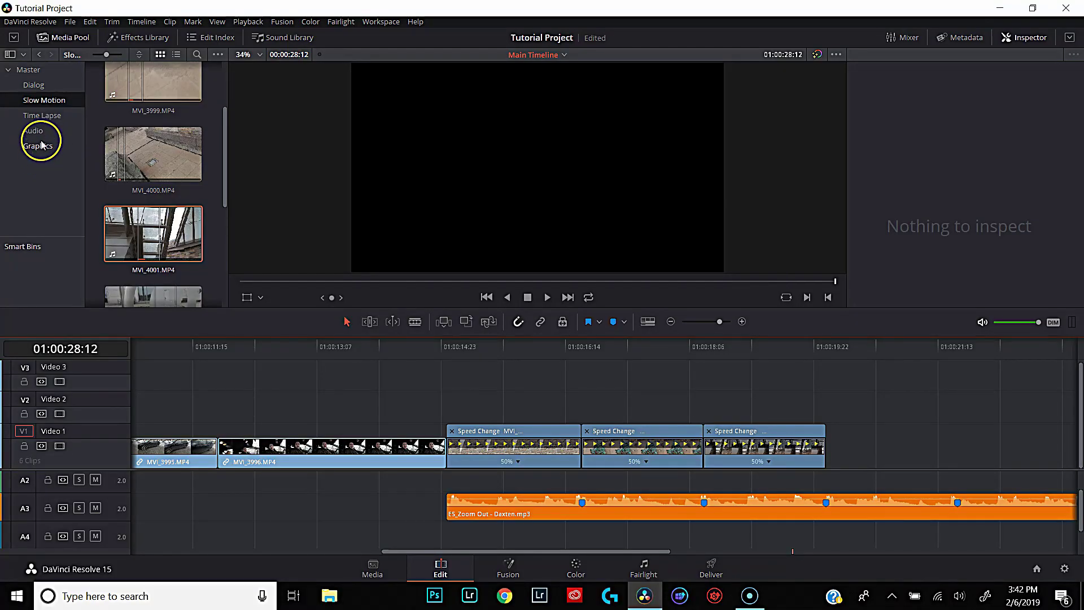
# Step: Place 235 Cinemascope [1080-1080].png from the Graphics bin on Video 2 and fit it over the three slow-motion clips
pyautogui.click(42, 149)
pyautogui.click(109, 136)
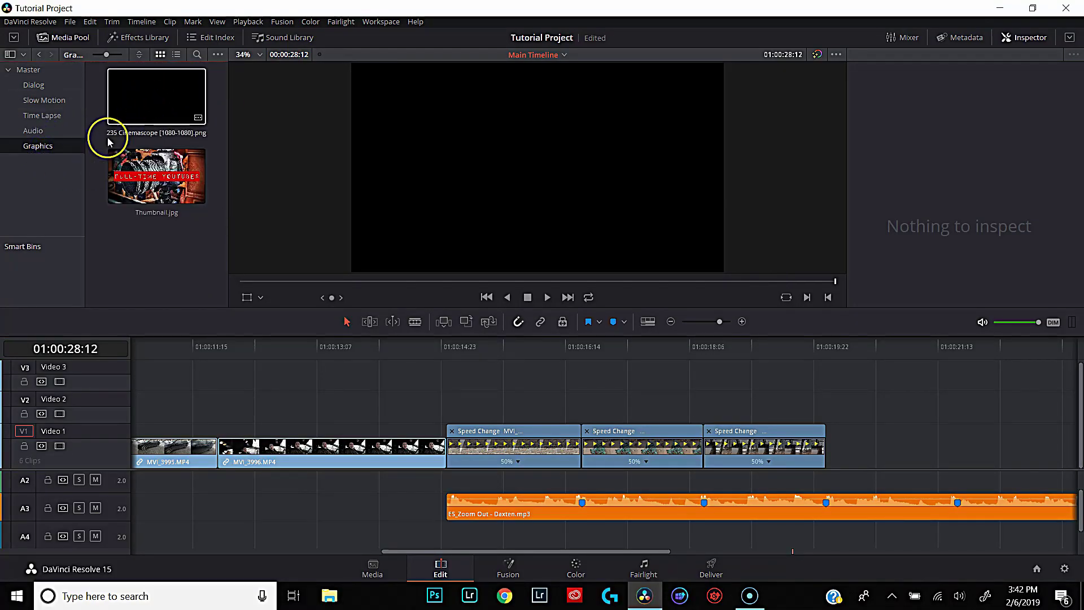
pyautogui.moveTo(145, 109); pyautogui.dragTo(451, 407)
pyautogui.moveTo(824, 398)
pyautogui.mouseDown()
pyautogui.moveTo(817, 408)
pyautogui.moveTo(831, 411)
pyautogui.mouseUp()
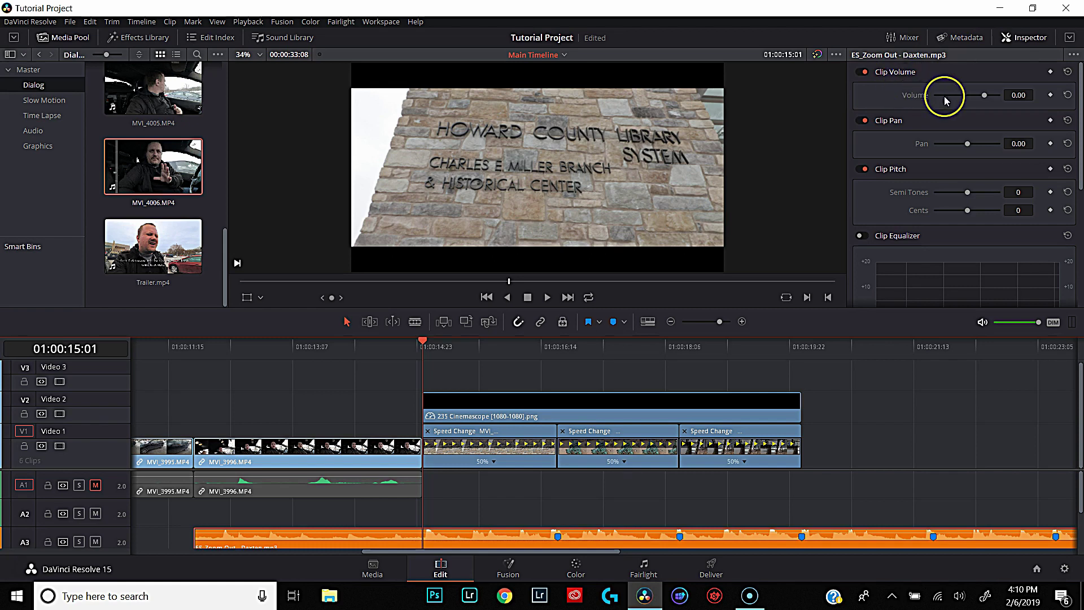
# Step: Add a volume keyframe to the music clip at 01:00:15:01 and set its volume to -18 eight frames earlier, at 01:00:14:17
pyautogui.click(1050, 94)
pyautogui.click(1035, 92)
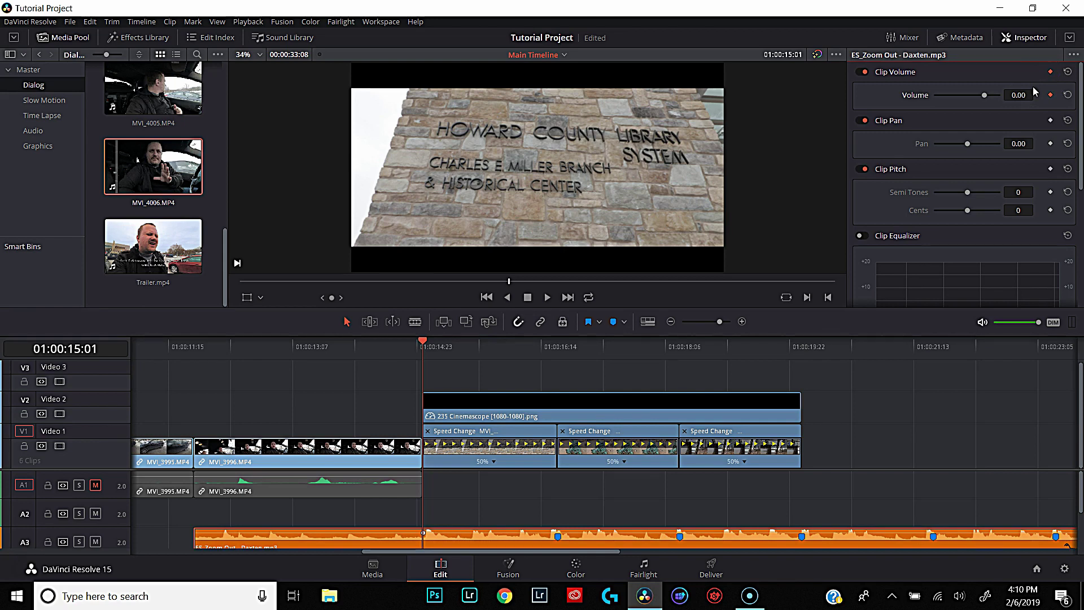
pyautogui.press('Left')
pyautogui.press('Left')
pyautogui.press('Left')
pyautogui.press('Left')
pyautogui.press('Left')
pyautogui.press('Left')
pyautogui.press('Left')
pyautogui.press('Left')
pyautogui.click(1022, 94)
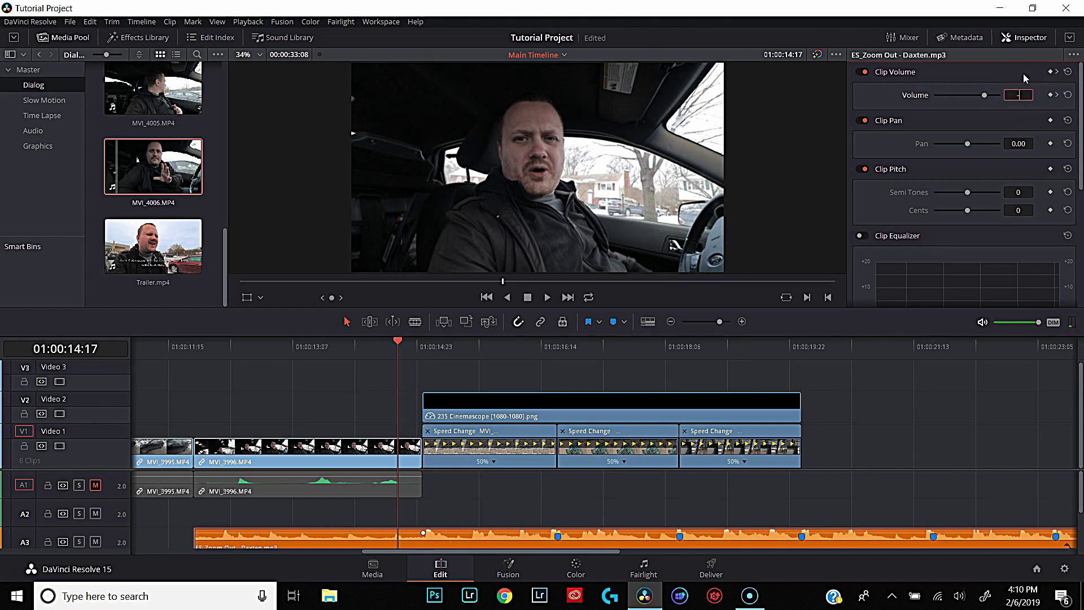
pyautogui.write('-18')
pyautogui.press('Return')
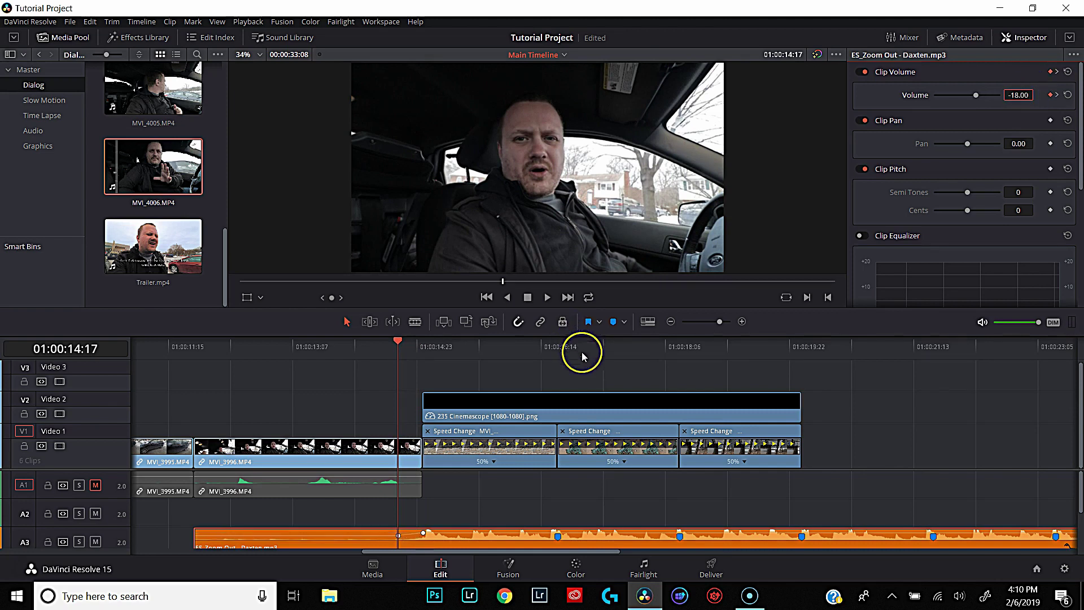
# Step: Add a volume keyframe to the music clip at 01:00:20:02 and set its volume to -18 eight frames on, at 01:00:20:10
pyautogui.click(800, 344)
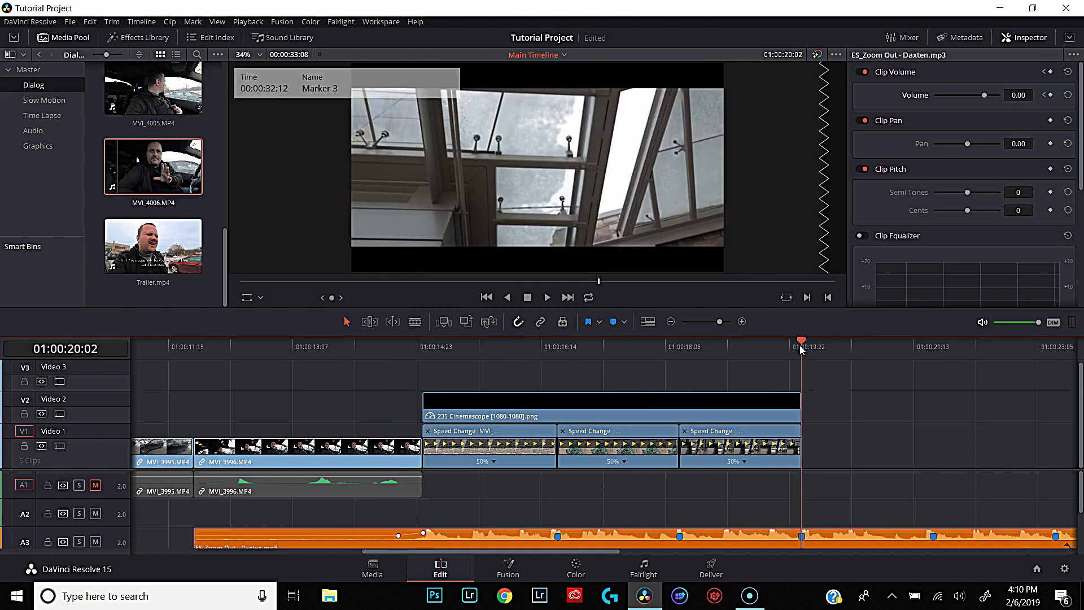
pyautogui.click(1051, 96)
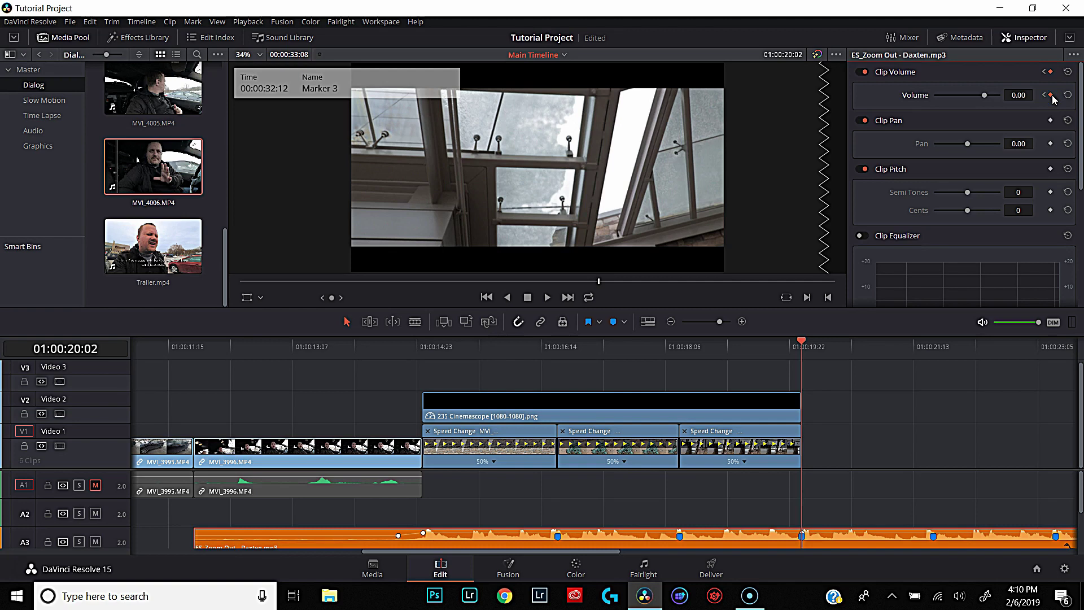
pyautogui.press('space')
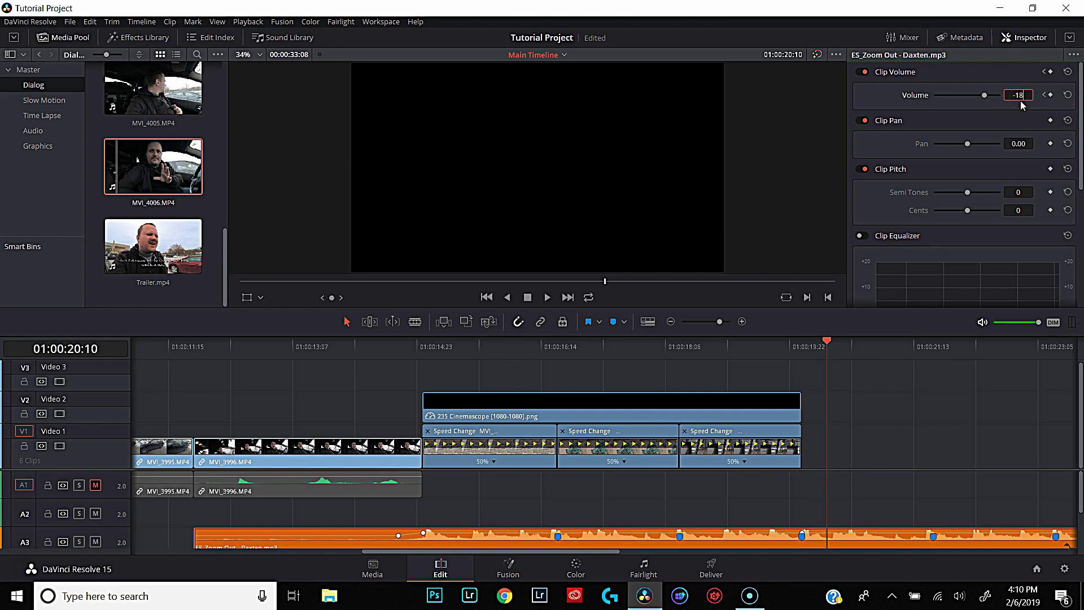
pyautogui.press('Return')
# Step: Add a 48-frame Cross Fade 0 dB to the start of the music clip on Audio 3
pyautogui.moveTo(205, 537); pyautogui.dragTo(196, 541)
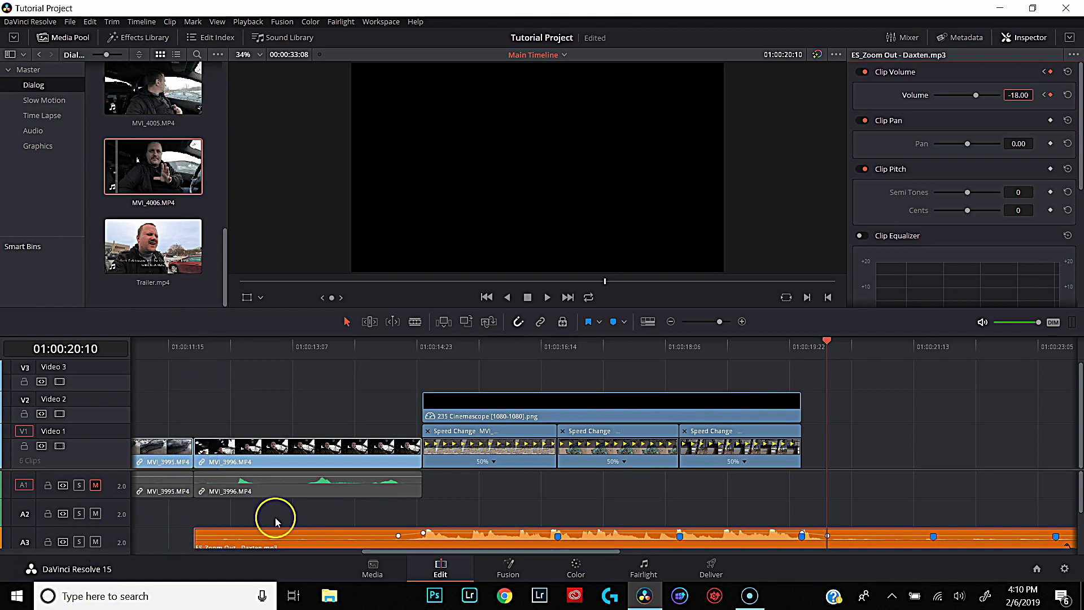
pyautogui.scroll(-1, 276, 519)
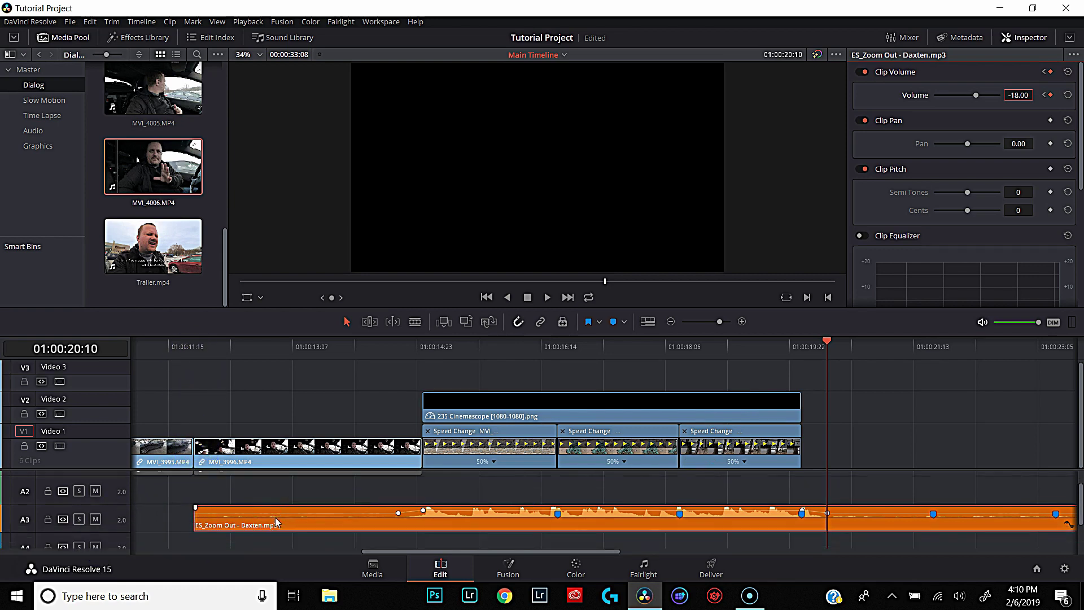
pyautogui.rightClick(197, 522)
pyautogui.click(233, 563)
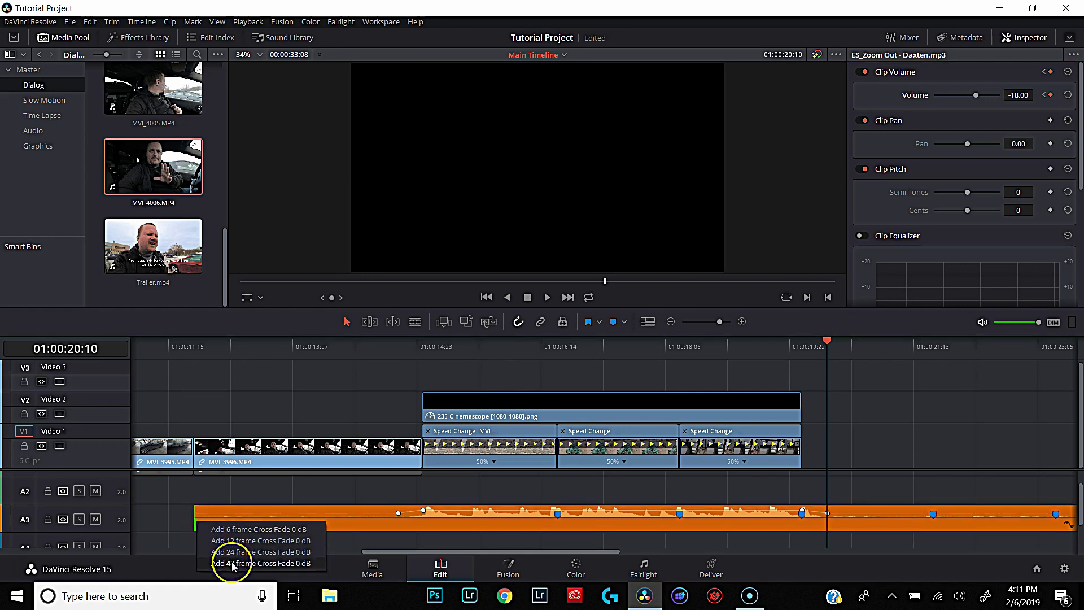
pyautogui.click(232, 564)
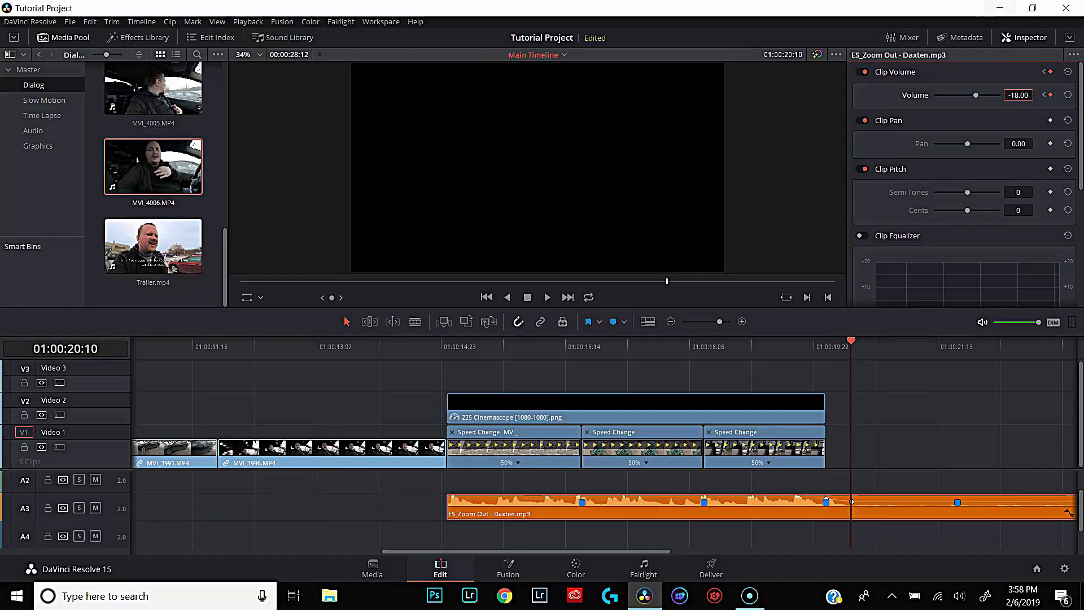
# Step: Load MVI_4006.MP4 in the source viewer and mark its opening dialog from 00:01:23:23 to 00:01:27:05
pyautogui.click(1030, 38)
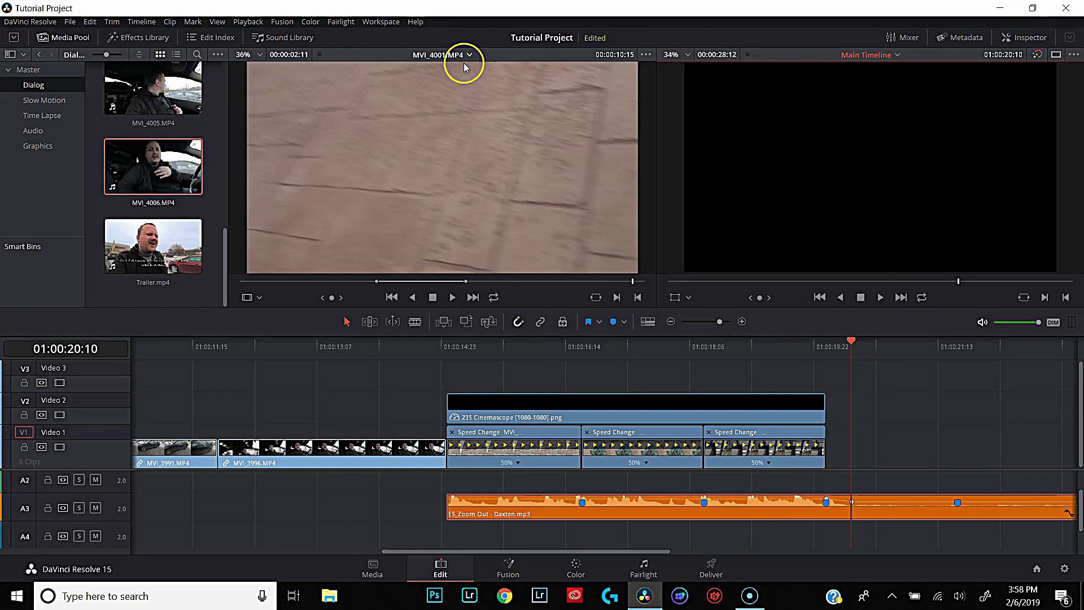
pyautogui.moveTo(158, 168); pyautogui.dragTo(450, 161)
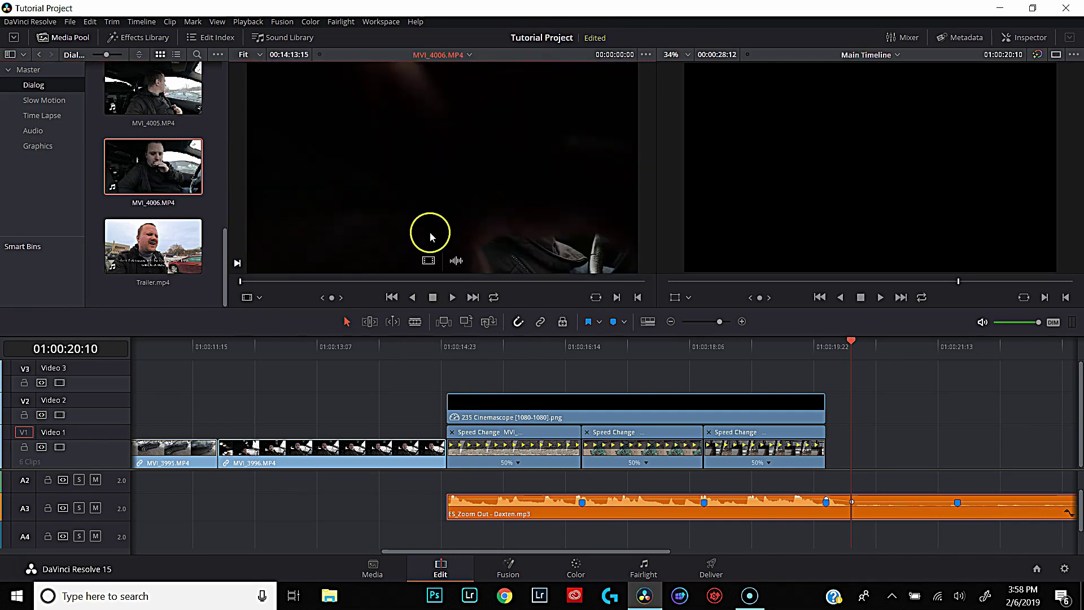
pyautogui.click(271, 281)
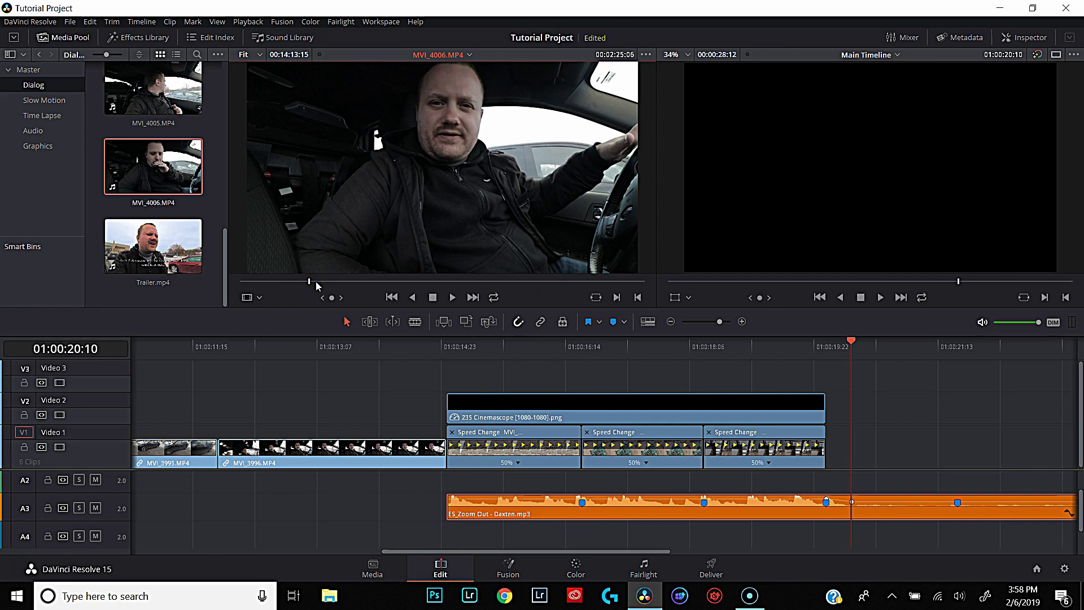
pyautogui.moveTo(315, 282); pyautogui.dragTo(287, 282)
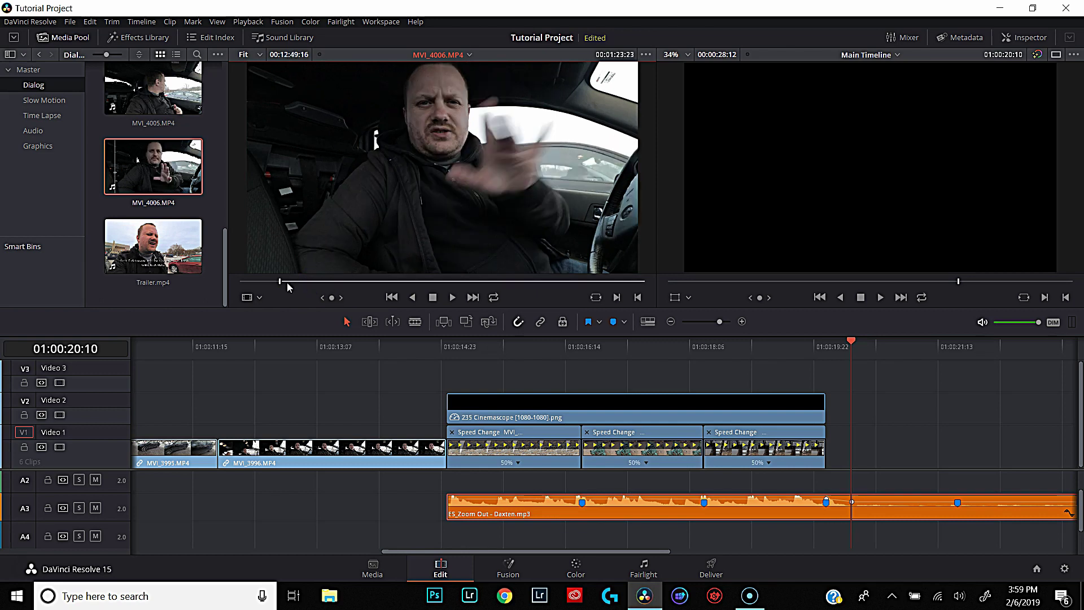
pyautogui.press('space')
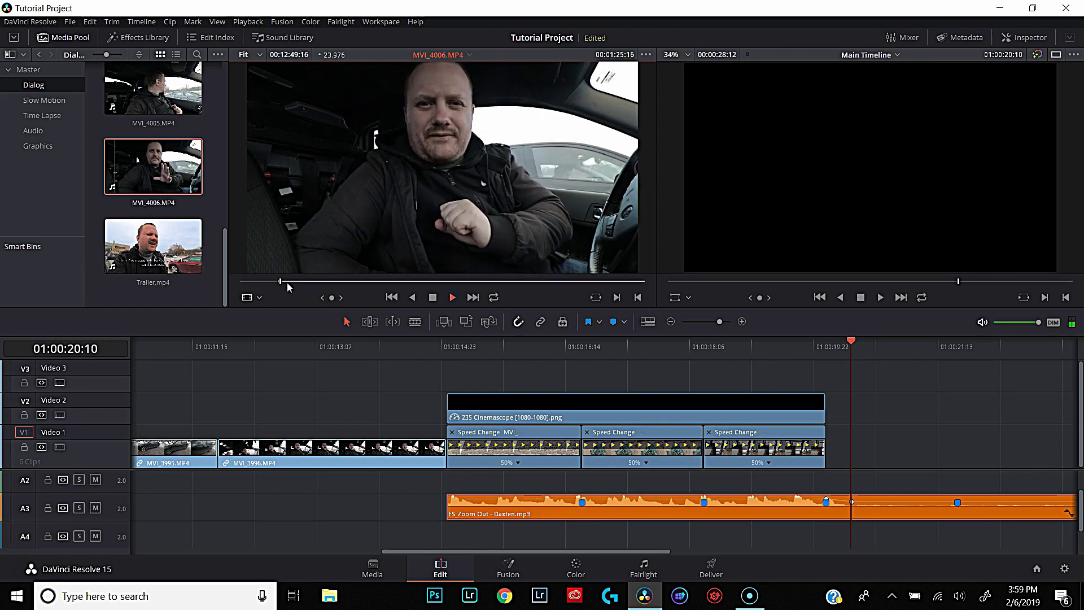
pyautogui.press('space')
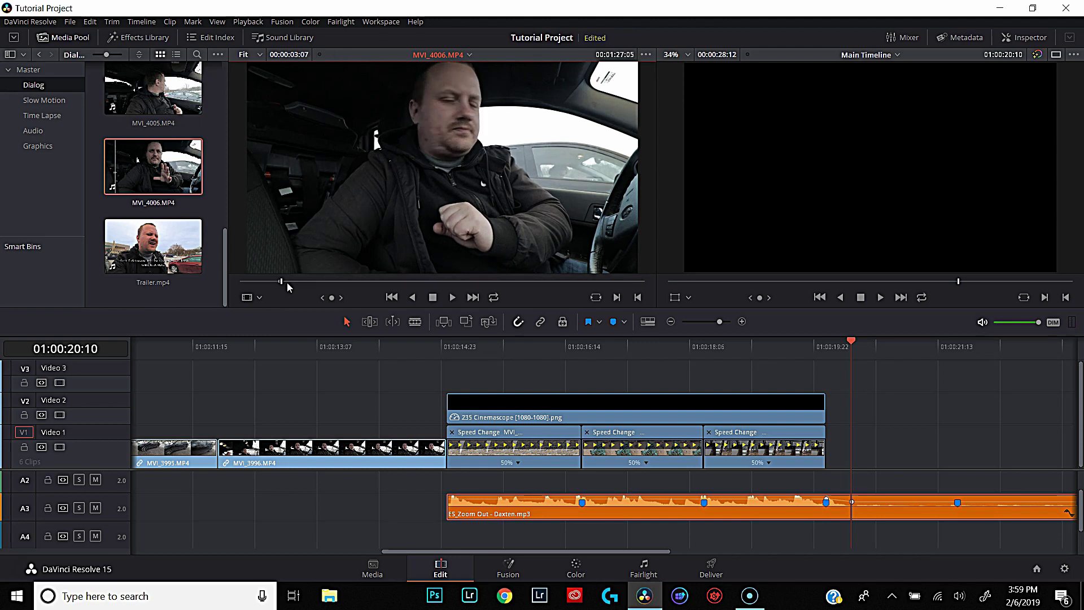
# Step: Place the marked section of MVI_4006.MP4 on Video 1 directly after the third slow-motion clip
pyautogui.click(339, 185)
pyautogui.moveTo(807, 391); pyautogui.dragTo(826, 461)
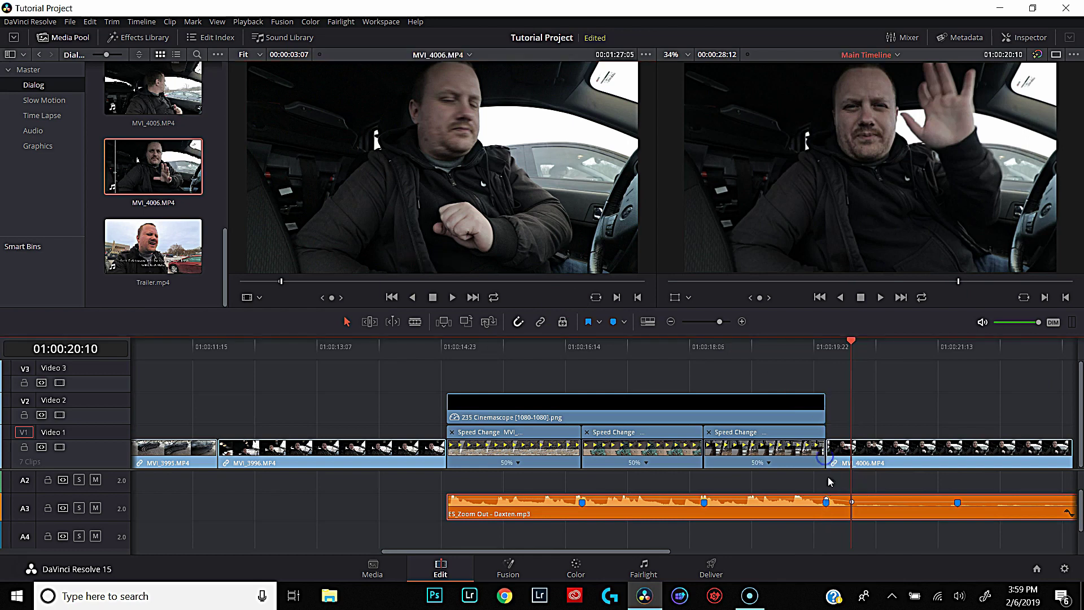
pyautogui.scroll(2, 844, 517)
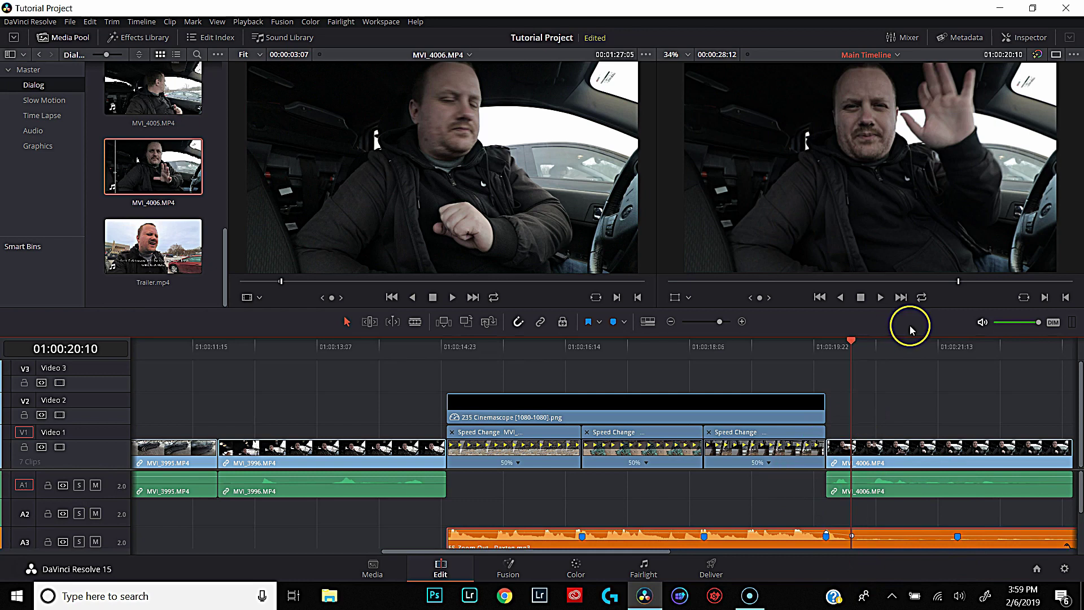
# Step: Play the end of the first MVI_4006.MP4 clip in the timeline and mute the music track Audio 3
pyautogui.moveTo(513, 551); pyautogui.dragTo(582, 547)
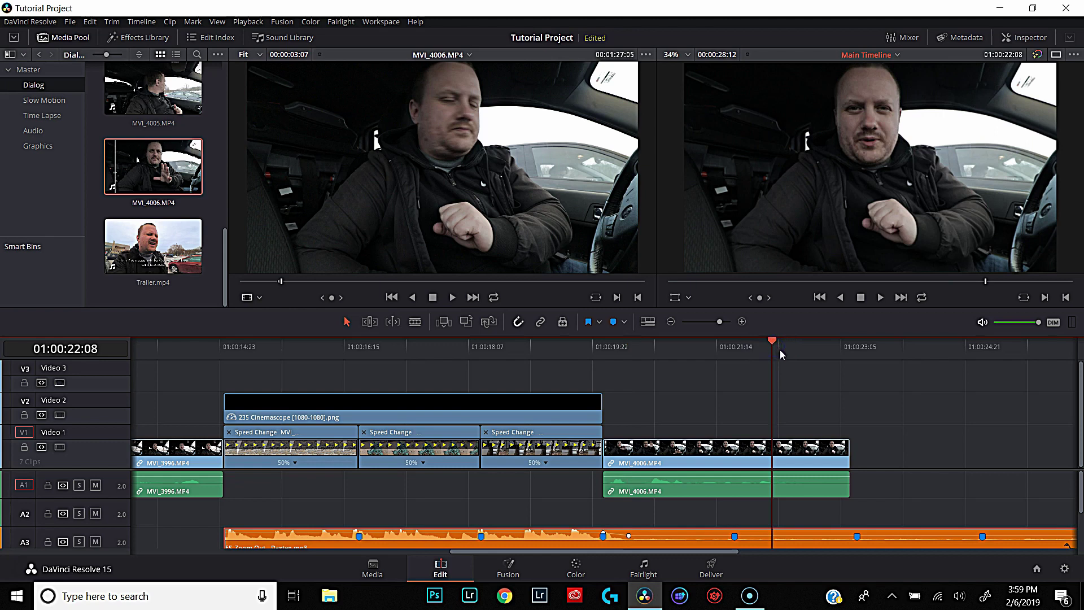
pyautogui.press('space')
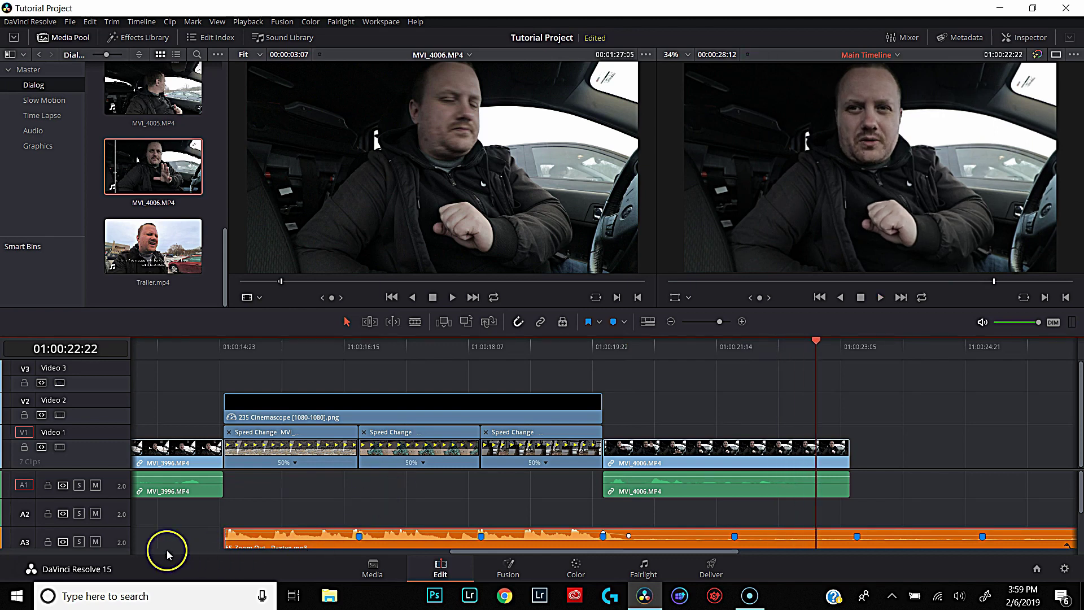
pyautogui.click(96, 542)
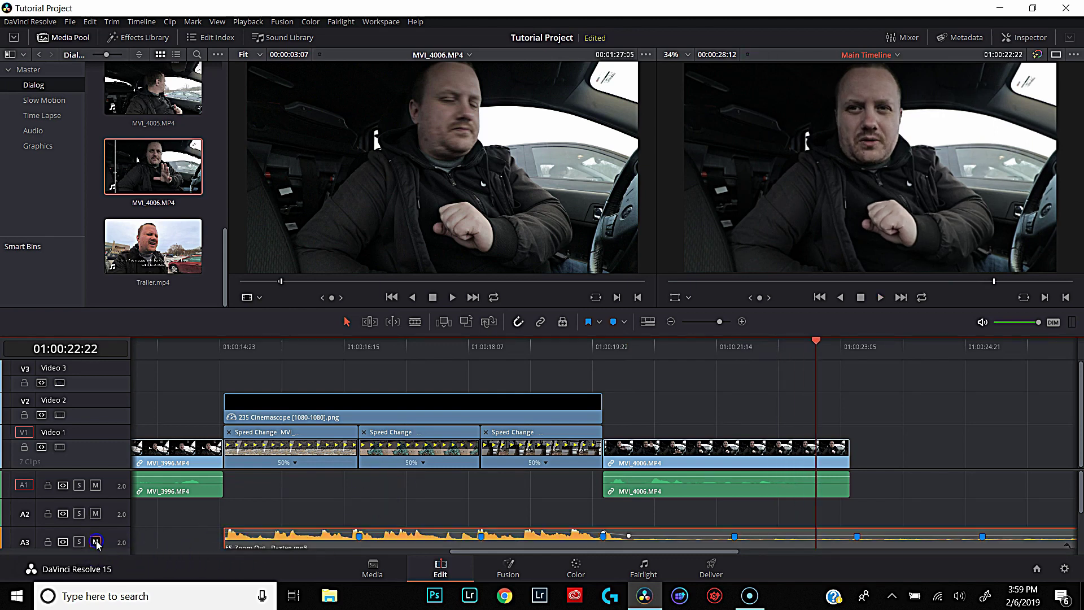
# Step: Play the first MVI_4006.MP4 clip without music and park the playhead at its dialog cut point, 01:00:22:20
pyautogui.click(737, 354)
pyautogui.press('space')
pyautogui.press('space')
pyautogui.press('Left')
pyautogui.press('Left')
pyautogui.press('Left')
pyautogui.press('Right')
pyautogui.press('Right')
pyautogui.press('Left')
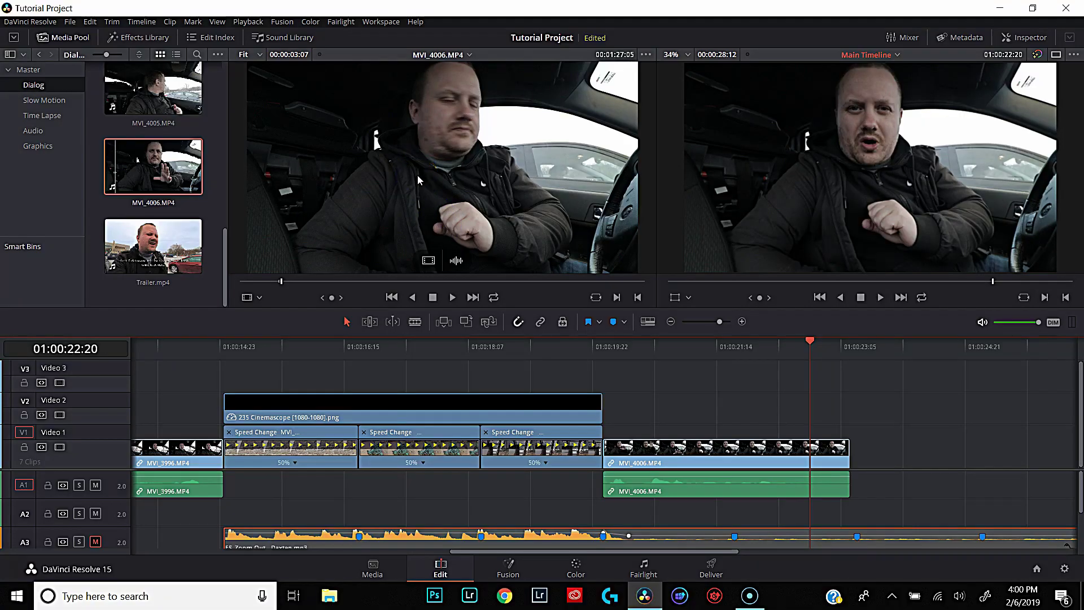
# Step: Mark a second dialog section of MVI_4006.MP4 in the source viewer, from 00:01:33:02 to 00:01:43:13
pyautogui.click(418, 175)
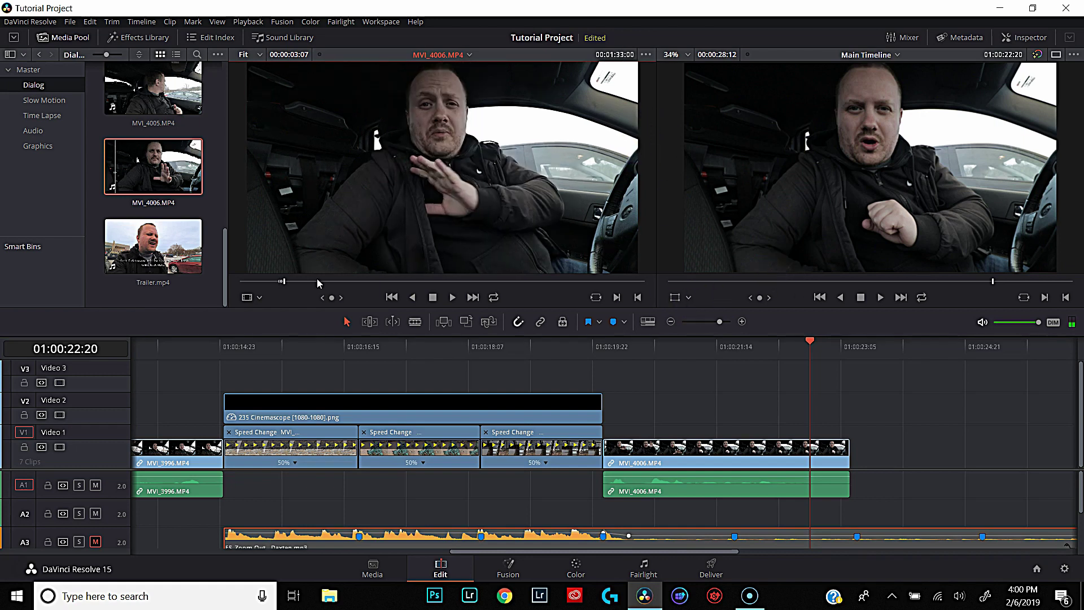
pyautogui.press('space')
pyautogui.press('Left')
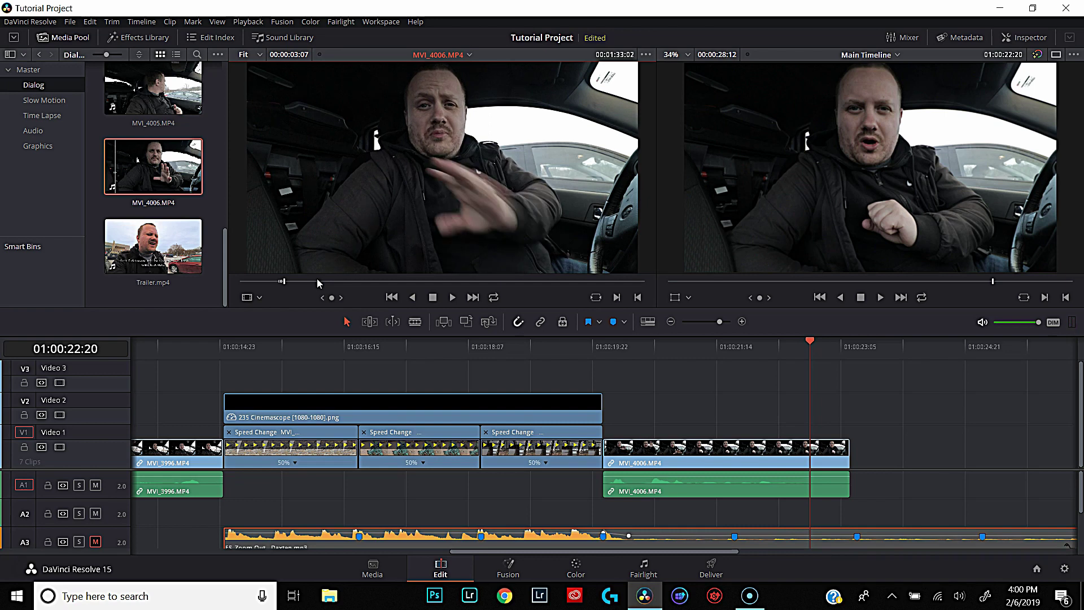
pyautogui.press('i')
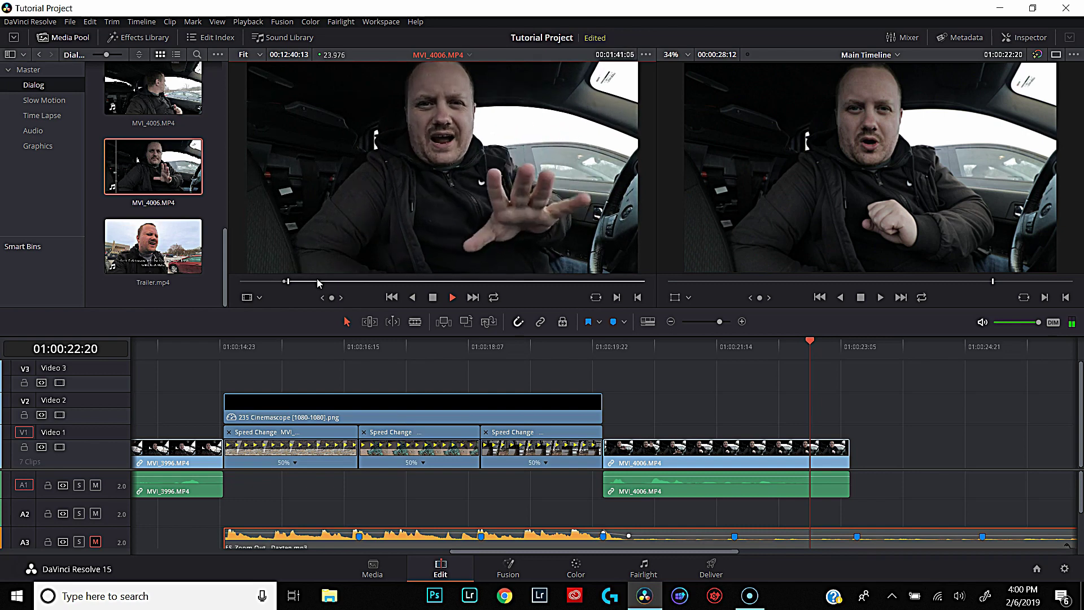
pyautogui.press('space')
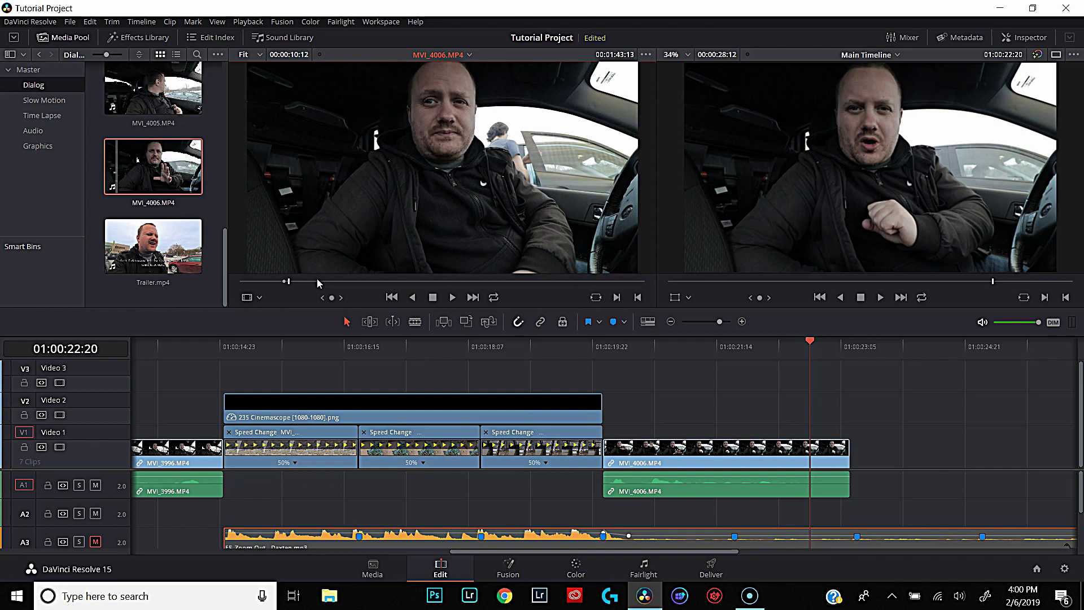
# Step: Place the second MVI_4006.MP4 section at 01:00:22:20 with audio on Audio 2, moving its video to Video 1 over the first clip's tail
pyautogui.moveTo(375, 180); pyautogui.dragTo(828, 421)
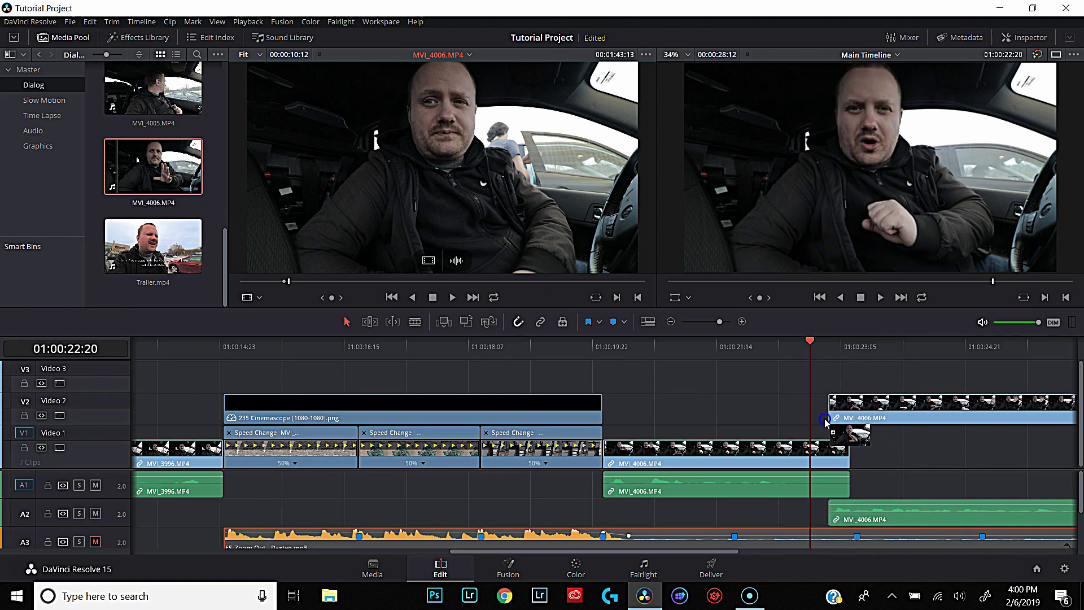
pyautogui.moveTo(821, 418); pyautogui.dragTo(799, 413)
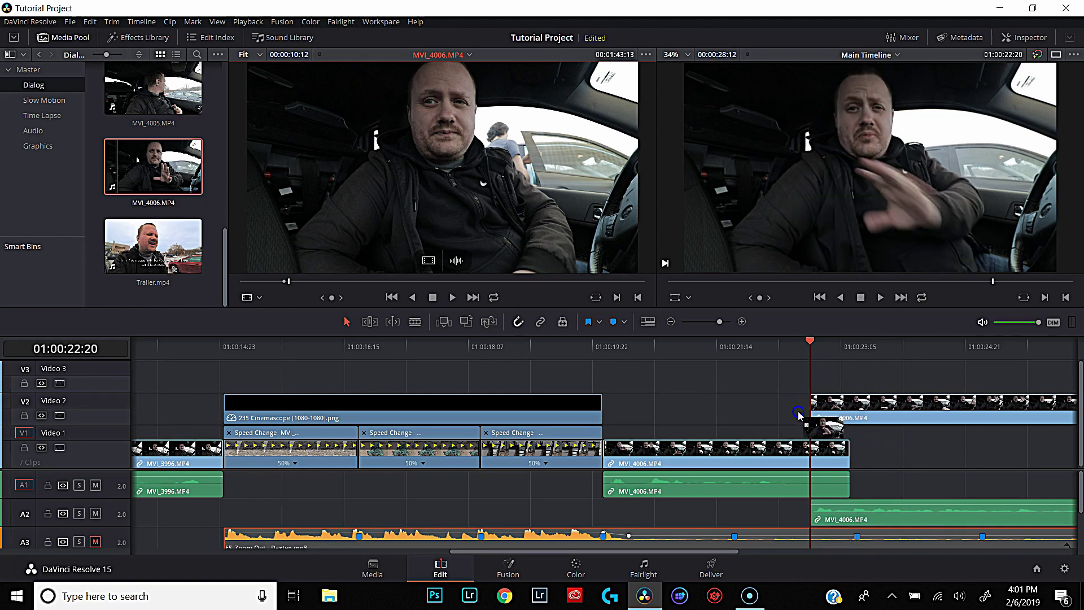
pyautogui.moveTo(799, 415); pyautogui.dragTo(798, 415)
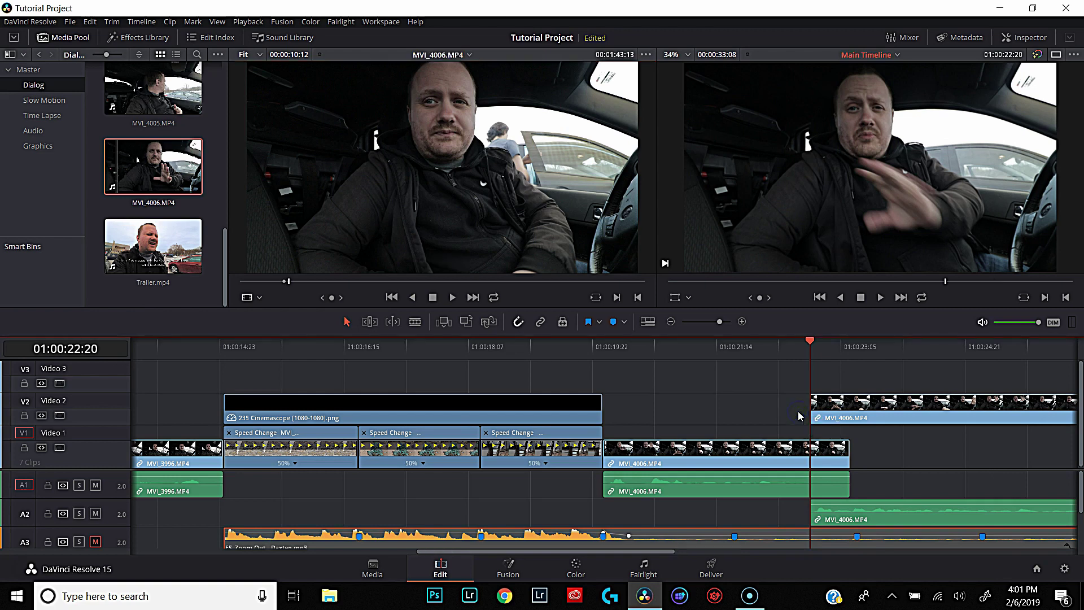
pyautogui.moveTo(952, 422); pyautogui.dragTo(952, 435)
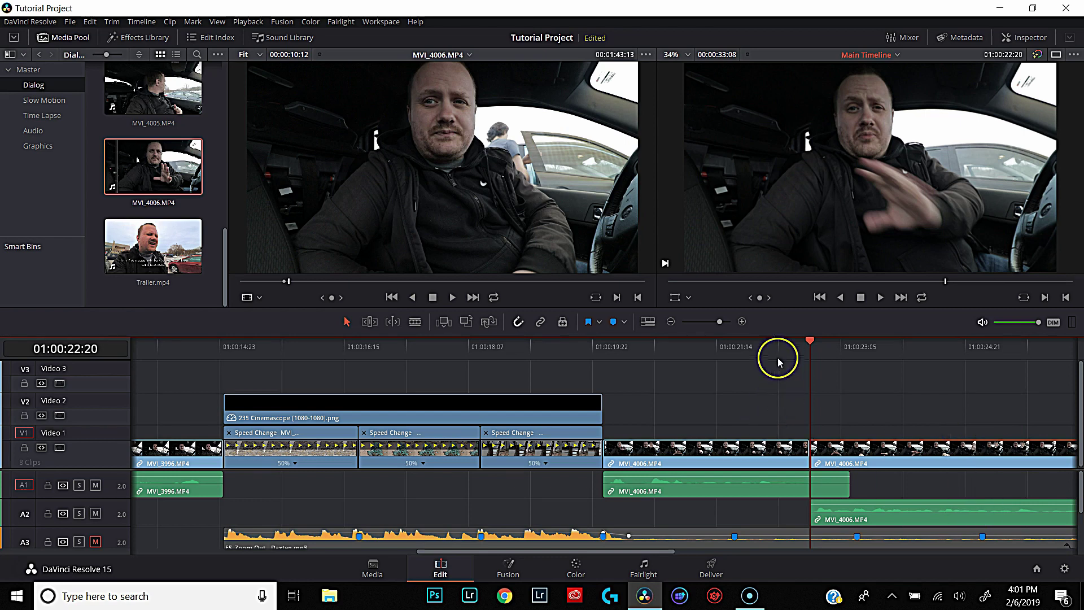
# Step: Play the timeline from 01:00:20:02 to check the cut between the two MVI_4006.MP4 clips
pyautogui.click(602, 350)
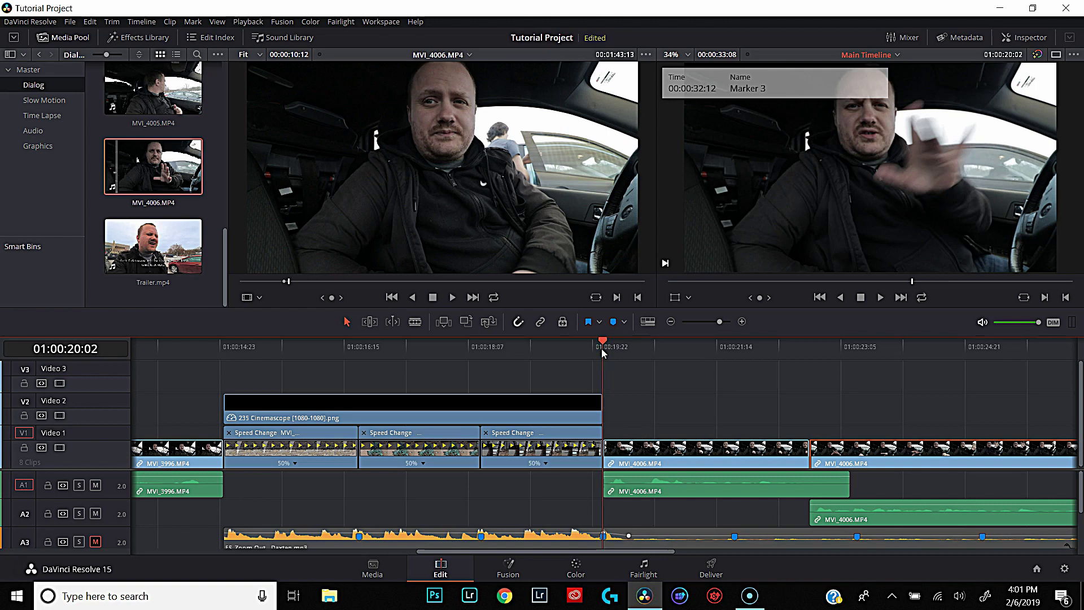
pyautogui.press('space')
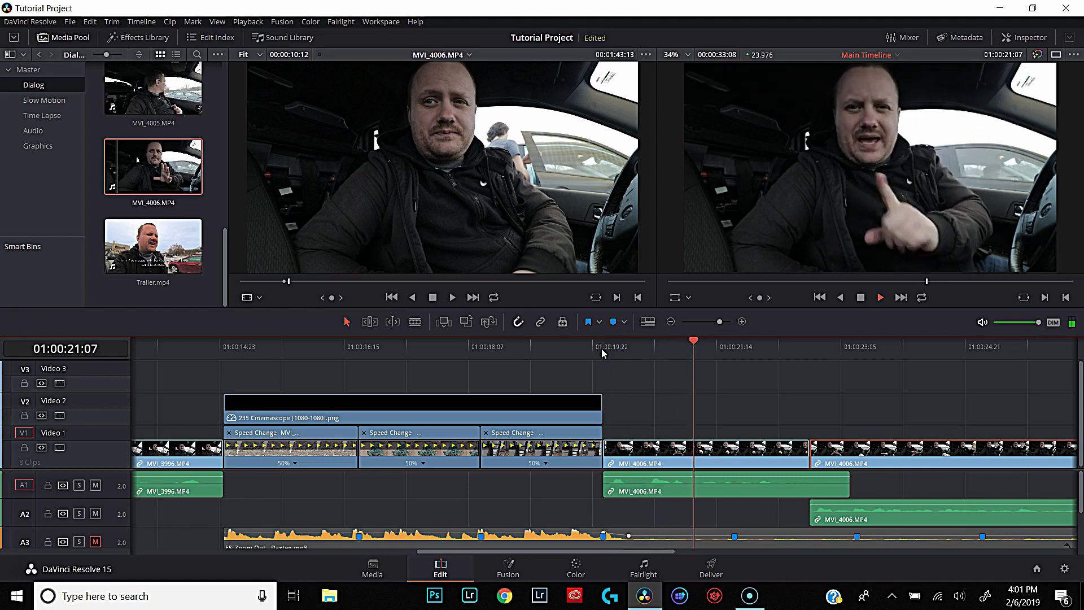